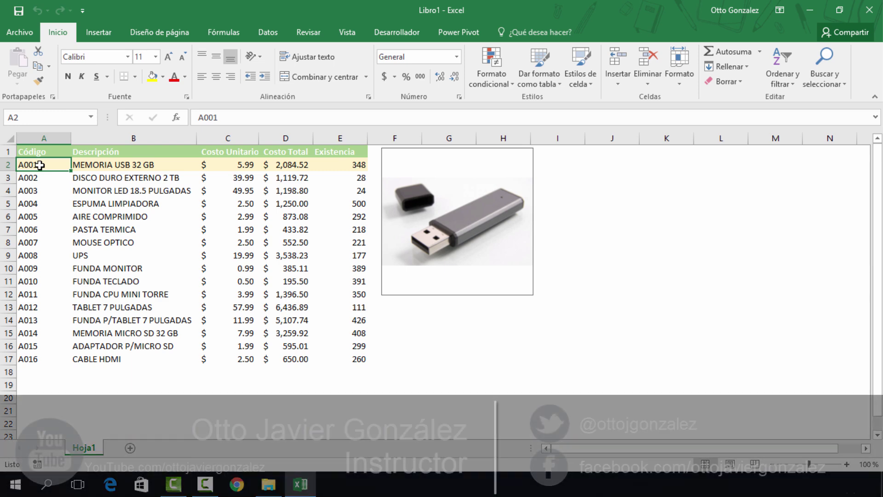
Step down, across and back up the product rows to the PASTA TERMICA code, showing each row's photo.
key("Down")
key("Down")
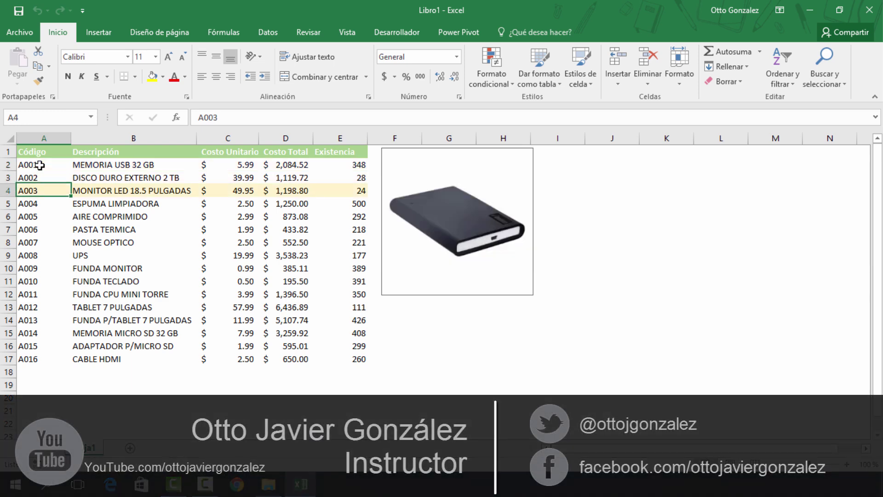
key("Down")
key("Down")
key("Down")
key("Right")
key("Right")
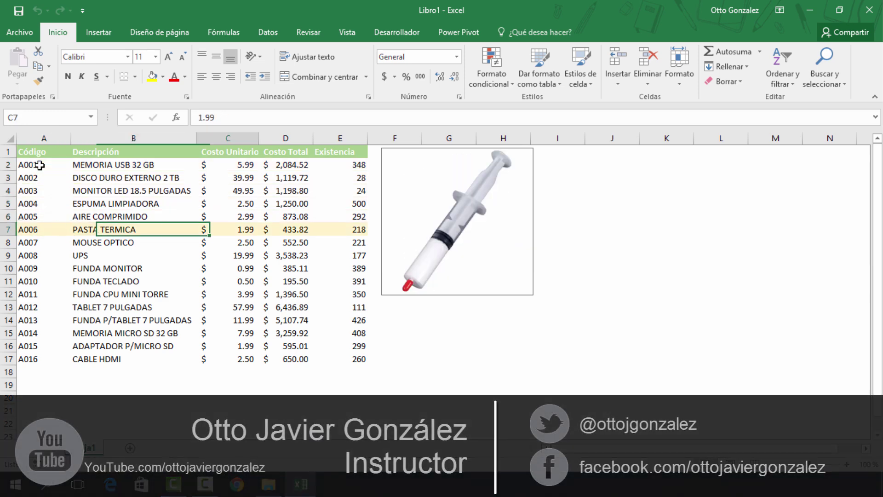
key("Right")
key("Down")
key("Down")
key("Down")
key("Down")
key("Down")
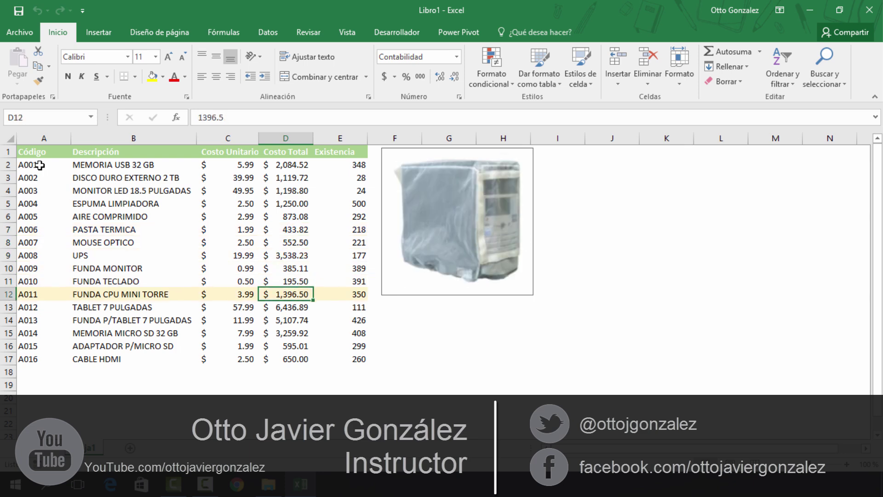
key("Down")
key("Down")
key("Down")
key("Right")
key("Up")
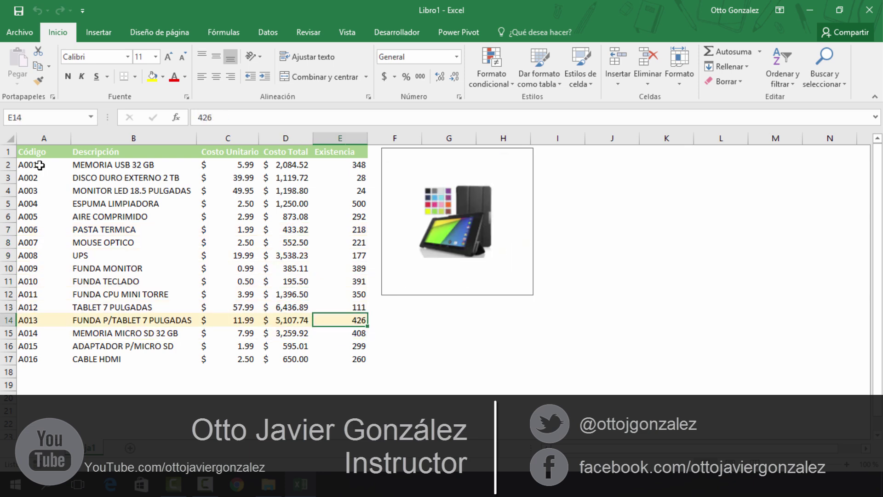
key("Up")
key("Up")
Continue up to the first product, down to the last, then back to the tablet case row.
key("Up")
key("Up")
key("Up")
key("Up")
key("Up")
key("Left")
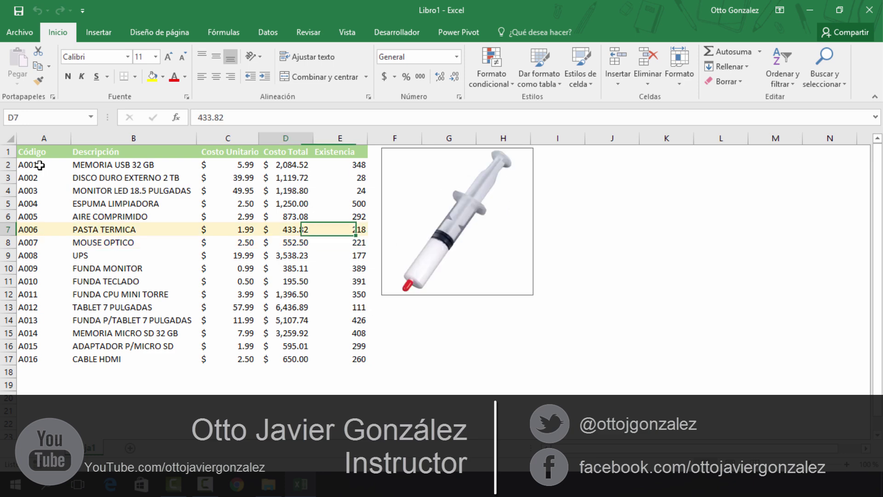
key("Left")
key("Left")
key("Left")
key("Up")
key("Up")
key("Up")
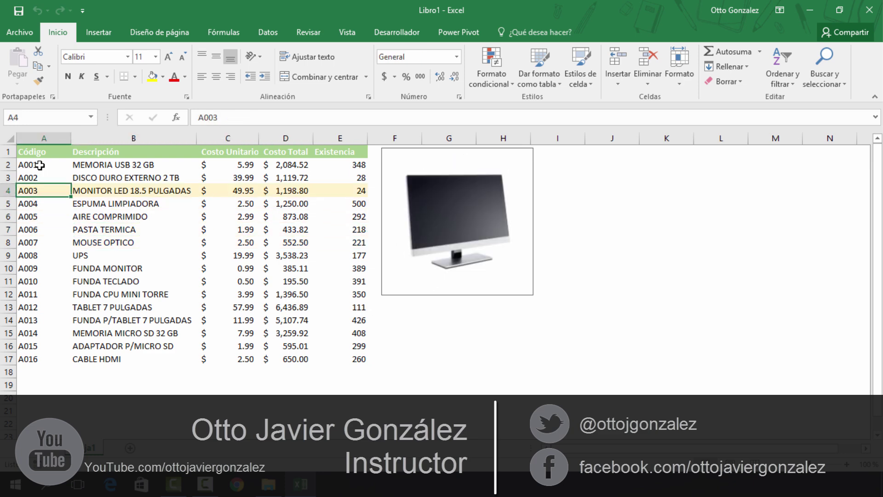
key("Right")
key("Up")
key("Up")
key("Down")
key("Down")
key("Down")
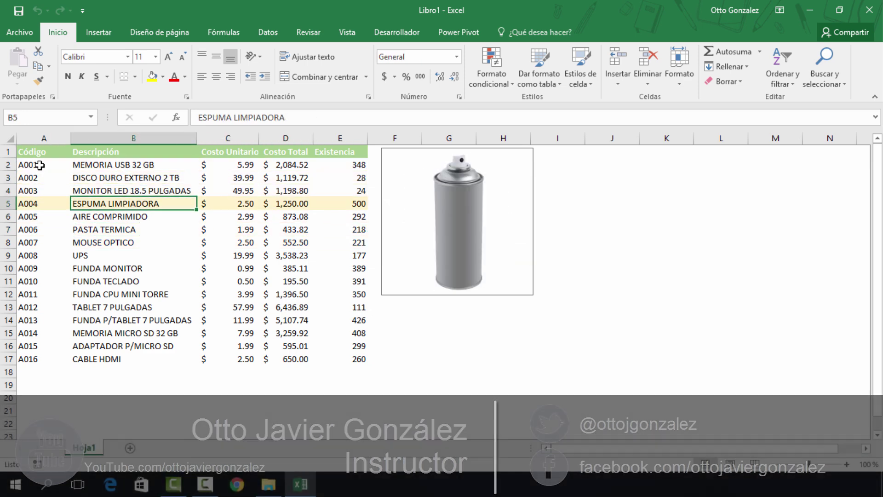
key("Down")
key("Down")
key("Down")
key("Down")
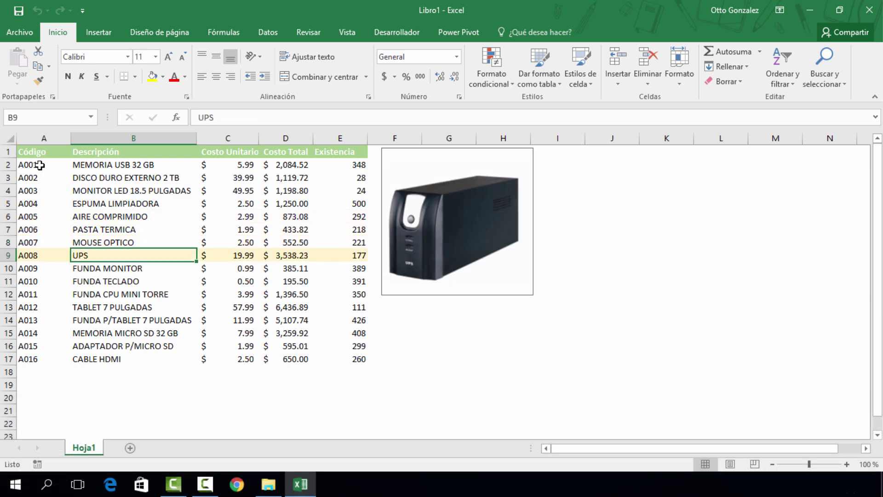
key("Down")
key("Down")
key("Down")
key("Down")
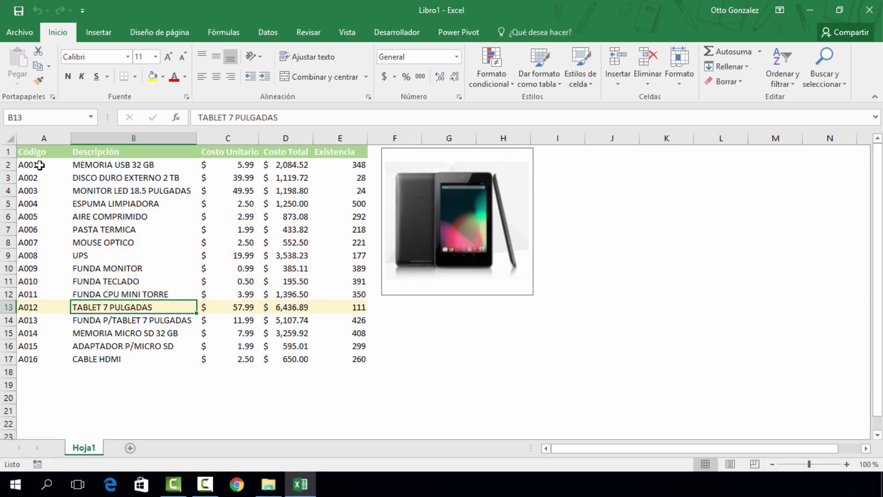
key("Down")
key("Down")
key("Down")
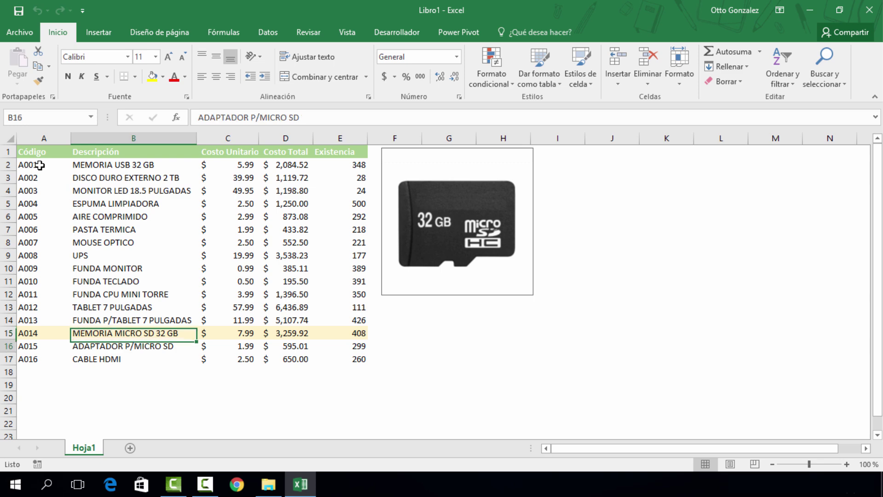
key("Down")
key("Up")
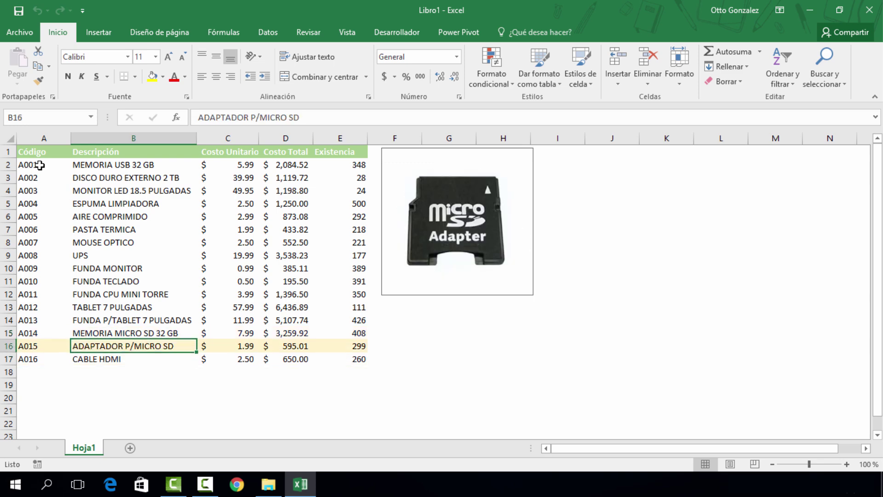
key("Up")
key("Up")
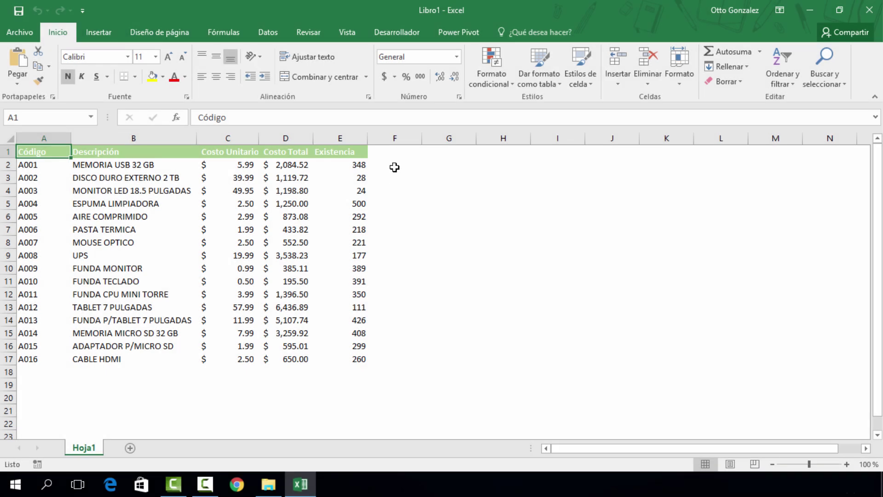
Draw an ActiveX Image control over about F6:H14 from Desarrollador, then exit design mode.
left_click(389, 33)
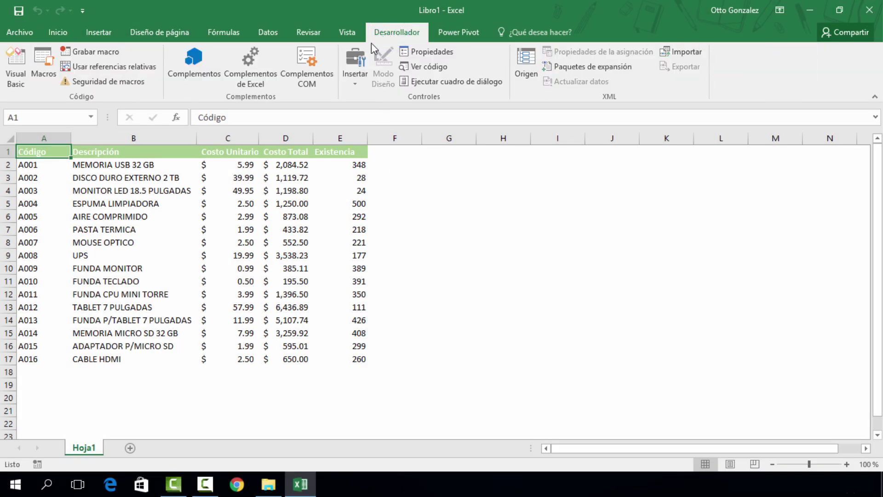
left_click(355, 58)
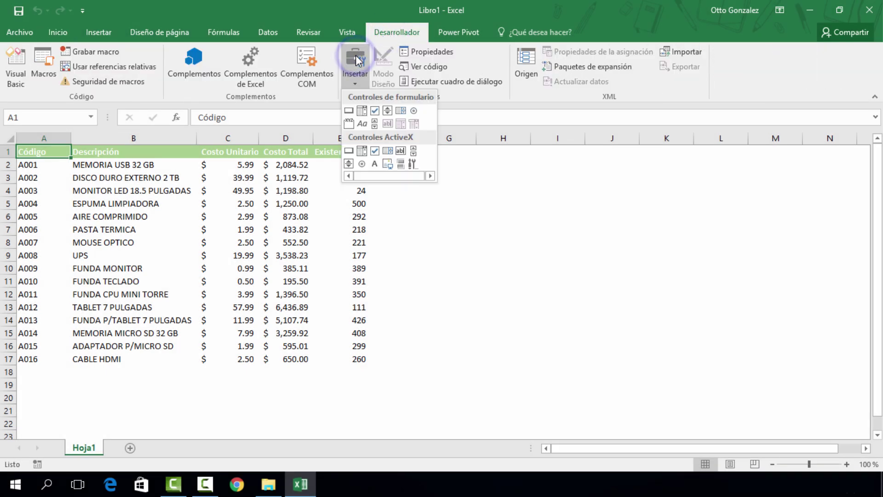
left_click(375, 151)
left_click_drag(384, 217, 499, 325)
left_click_drag(456, 298, 452, 275)
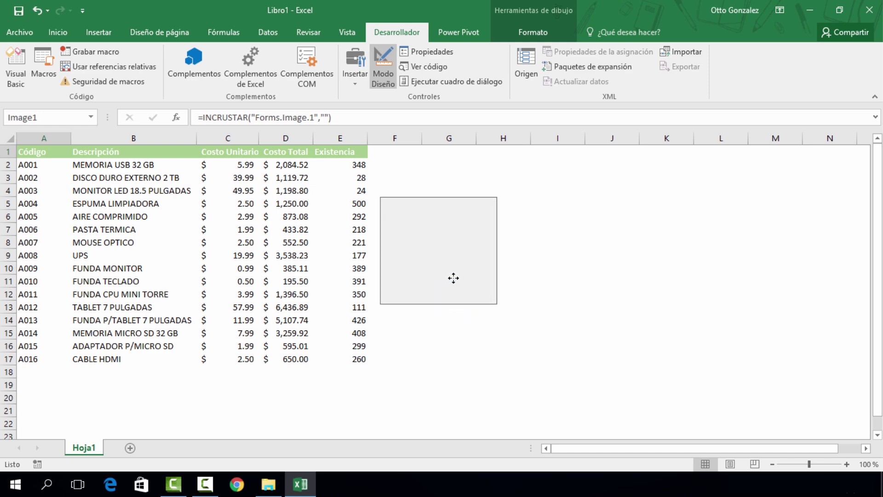
left_click(382, 73)
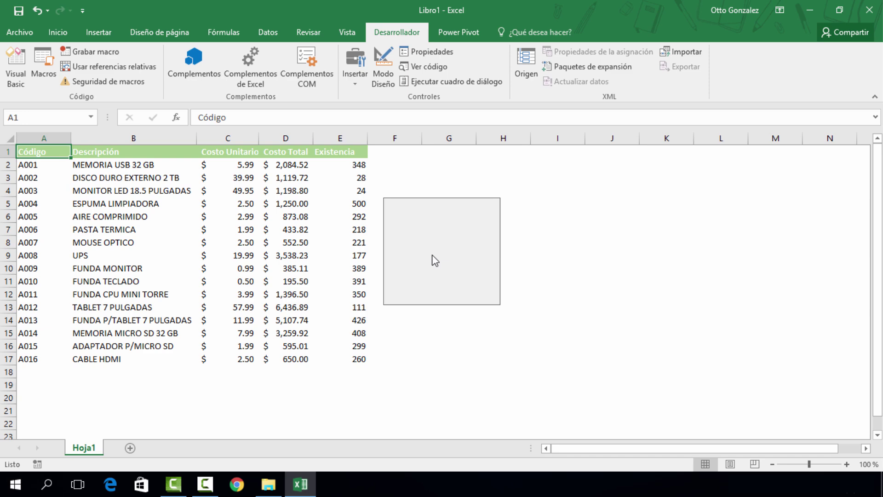
Browse the imágenes folder to check photos A001–A016, then return to the Excel sheet.
left_click(268, 484)
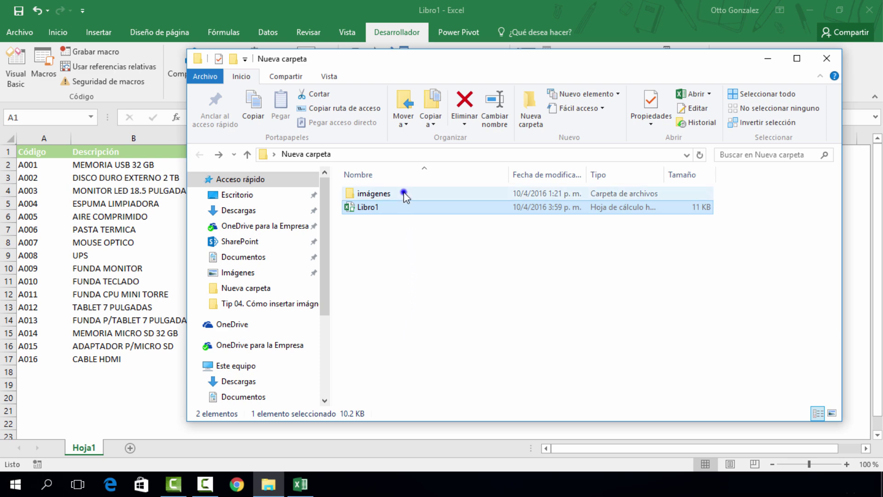
left_click(404, 194)
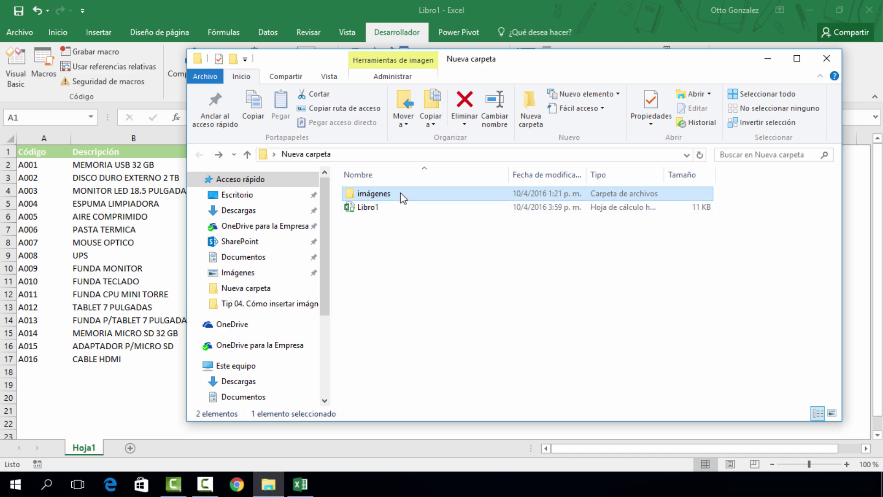
mouse_move(374, 194)
double_click(403, 197)
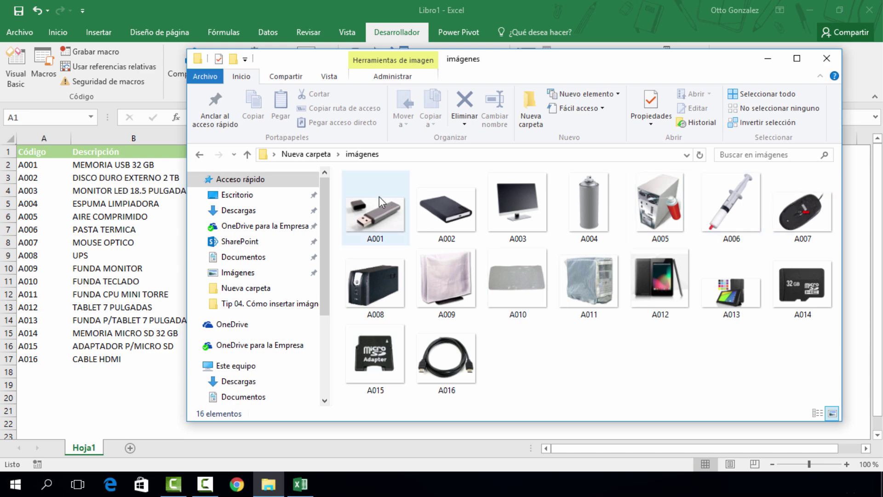
left_click(42, 211)
left_click(36, 190)
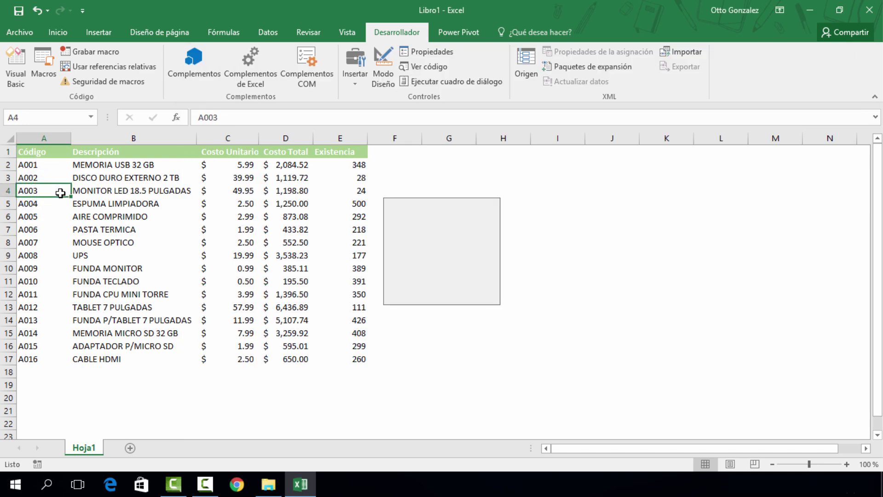
key("Down")
key("Down")
key("Down")
key("Right")
key("Right")
key("Right")
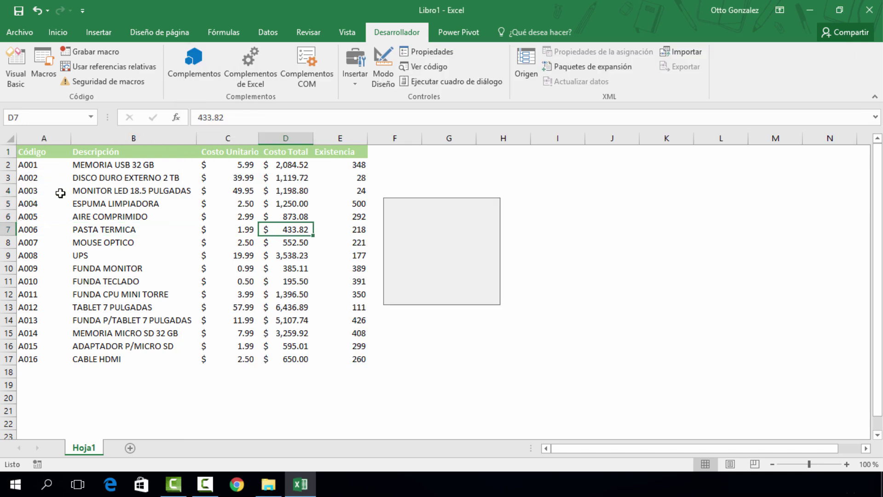
left_click(453, 246)
left_click(207, 242)
key("Left")
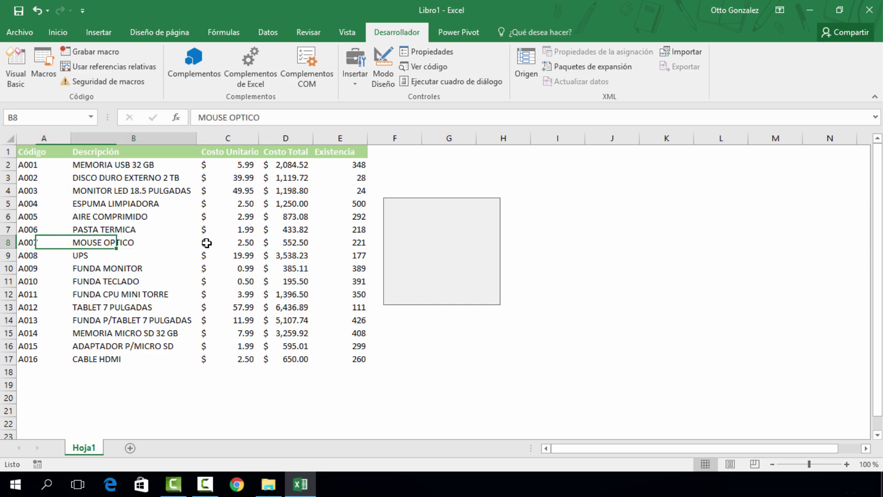
key("Right")
key("Down")
key("Home")
key("Up")
key("Up")
key("Up")
key("Up")
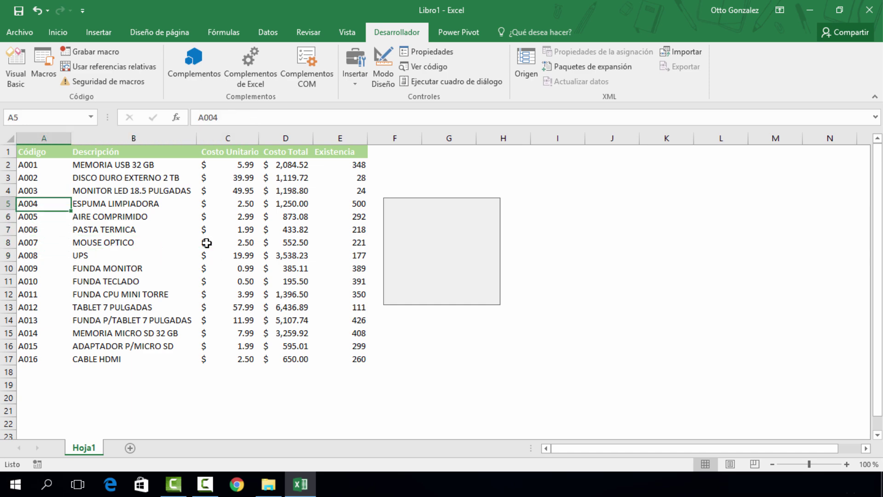
key("Up")
key("Up")
key("Up")
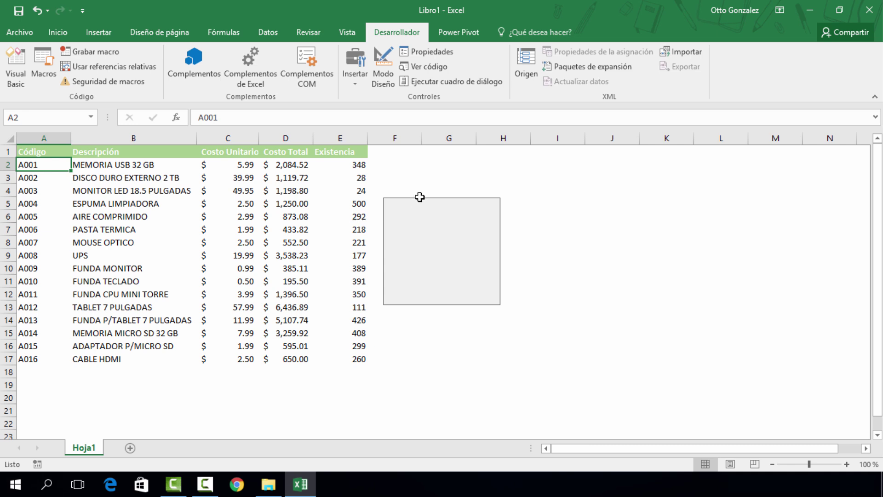
Name cell G1 nFILA using the Name Box.
left_click(438, 156)
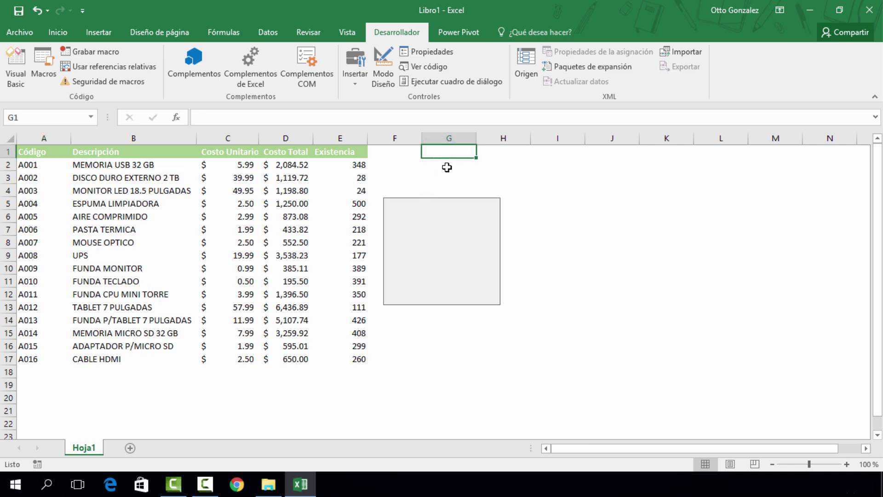
left_click(447, 167)
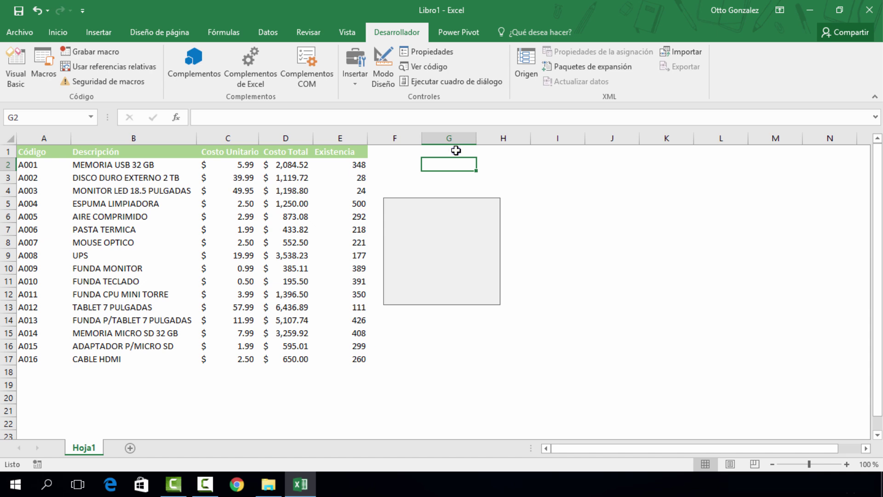
left_click(456, 150)
left_click(459, 164)
left_click(453, 150)
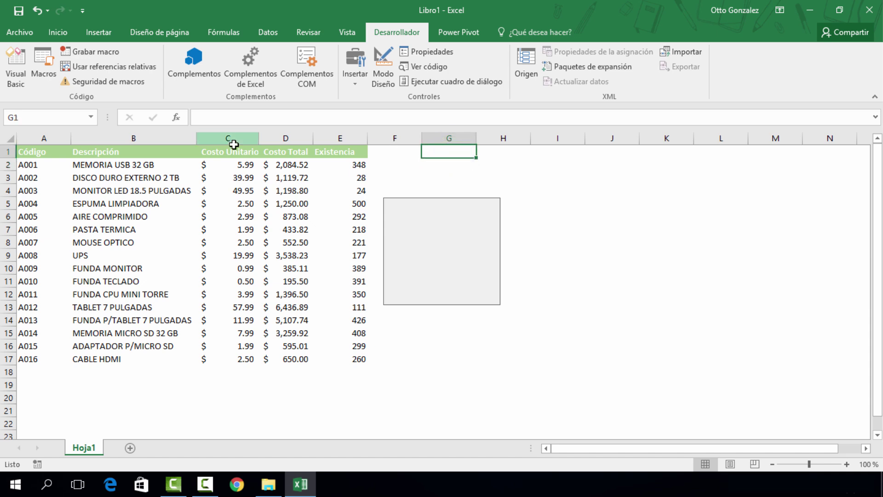
left_click(58, 116)
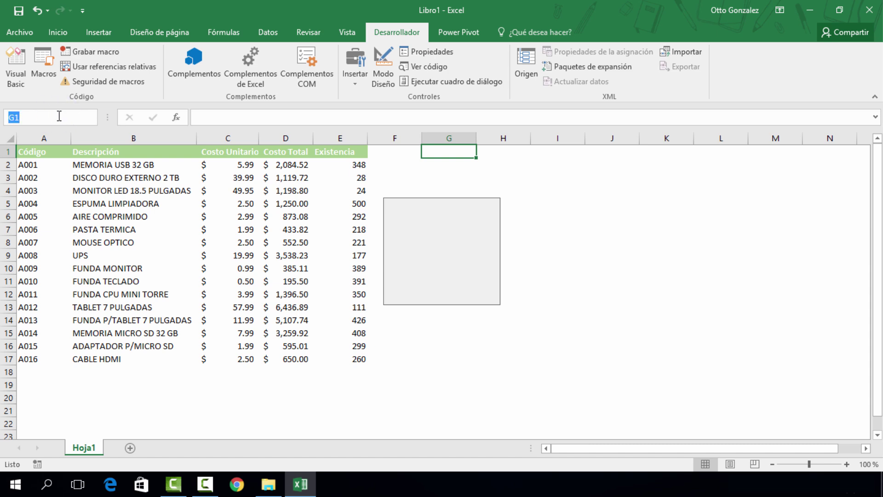
type("nFILA")
key("Return")
Name cell G2 xCODIGO and check that G1 is named nFILA.
left_click(437, 165)
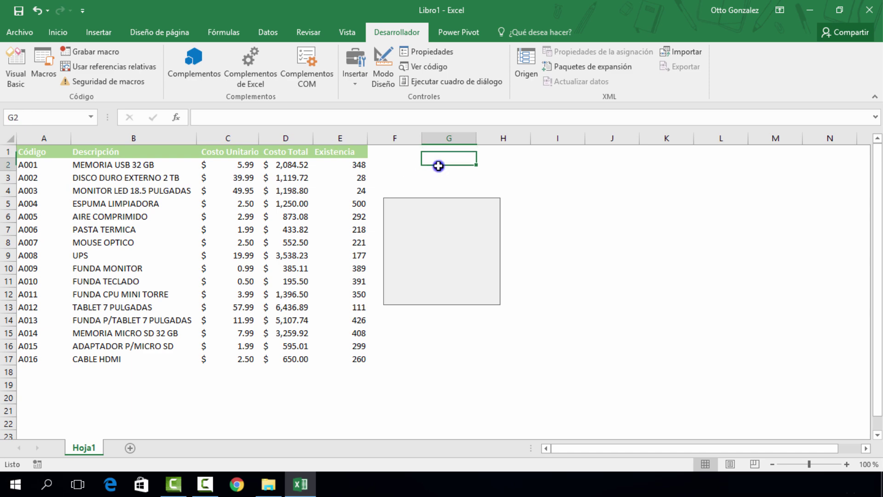
left_click(56, 116)
type("xCOD")
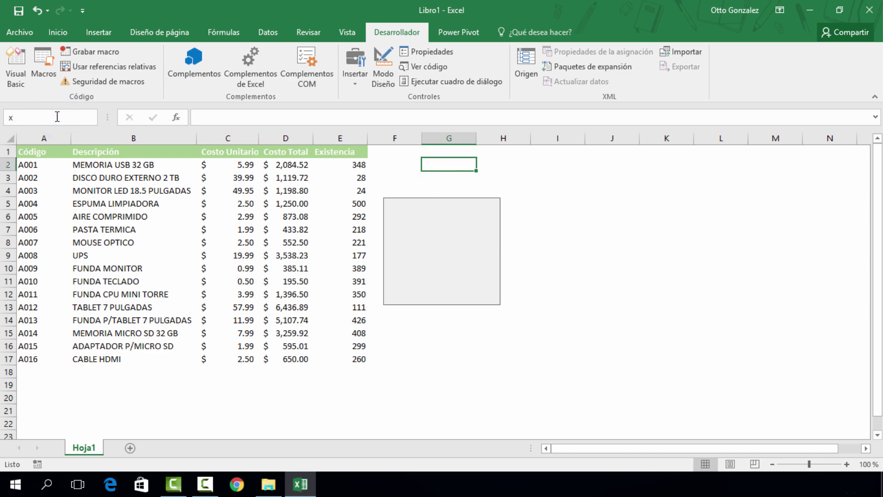
type("IGO")
key("Return")
left_click(449, 153)
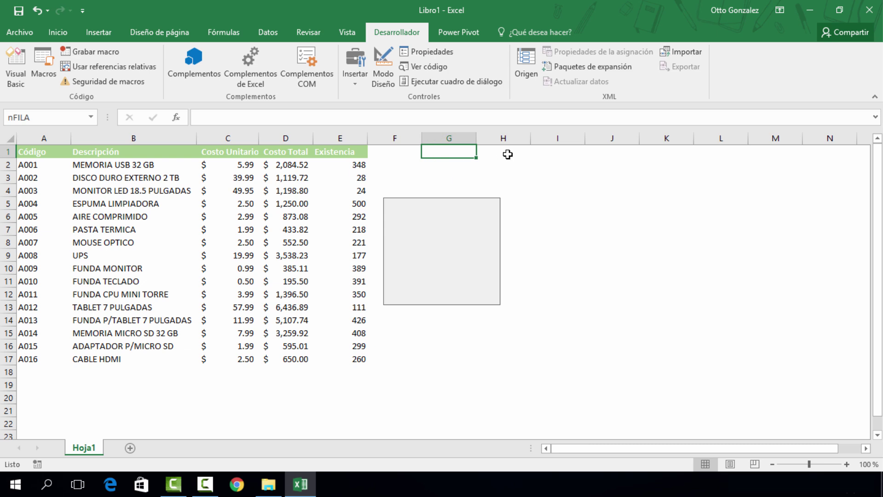
left_click(507, 152)
Enter '<-------Fila' in H1 and '<-------Código' in H2.
type("<-------f")
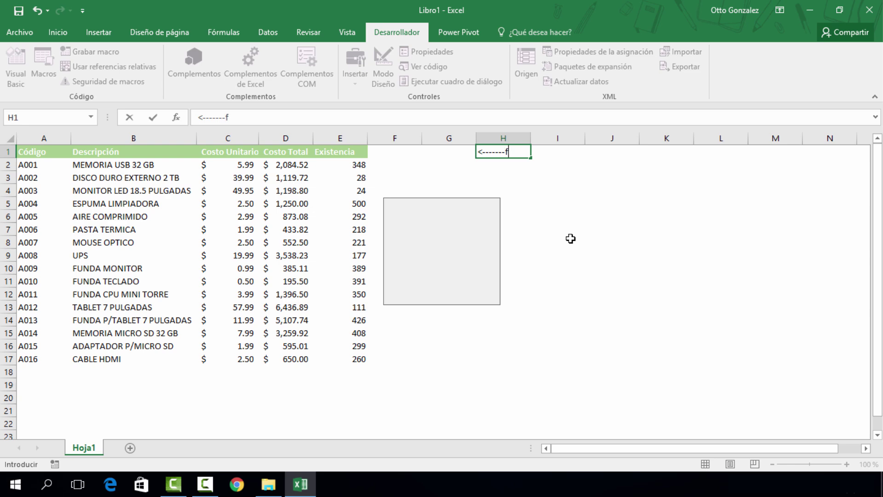
type("ila")
key("Return")
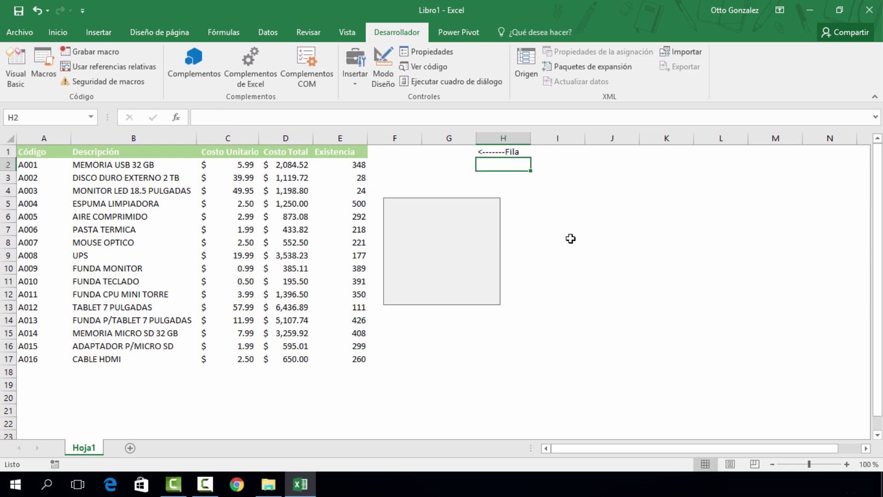
type("<-------Cp")
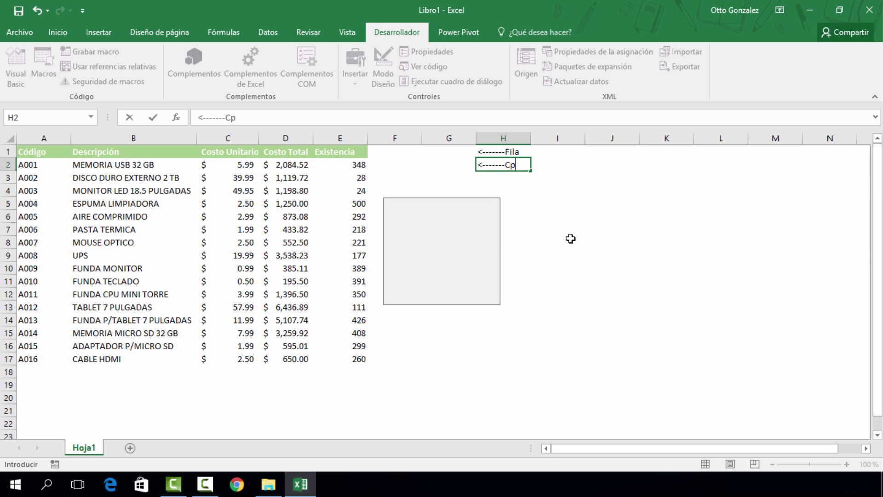
type("ódigo")
key("Return")
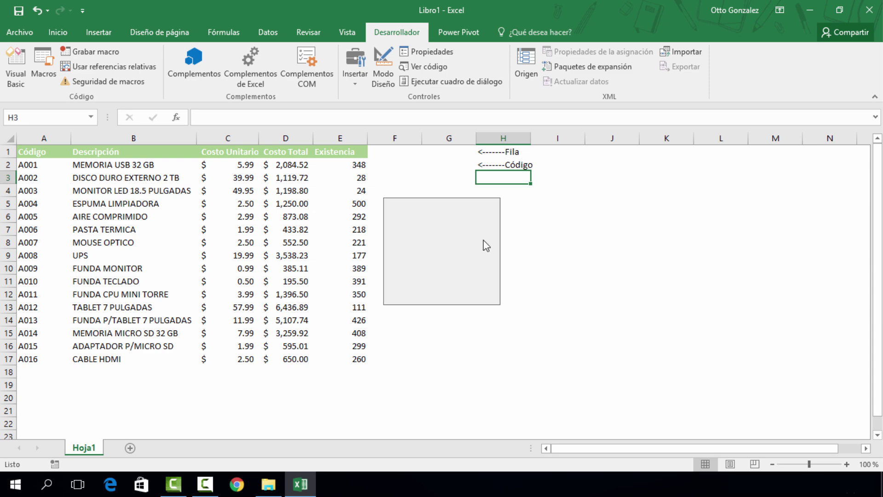
Select A2:E17 and create a new formula rule =FILA(A2)=nFILA.
left_click(41, 166)
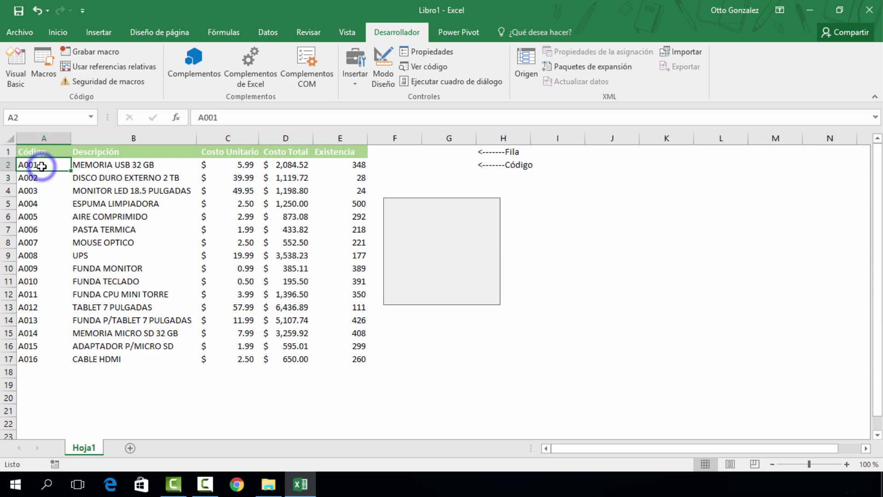
key("ctrl+shift+Down")
key("ctrl+shift+Right")
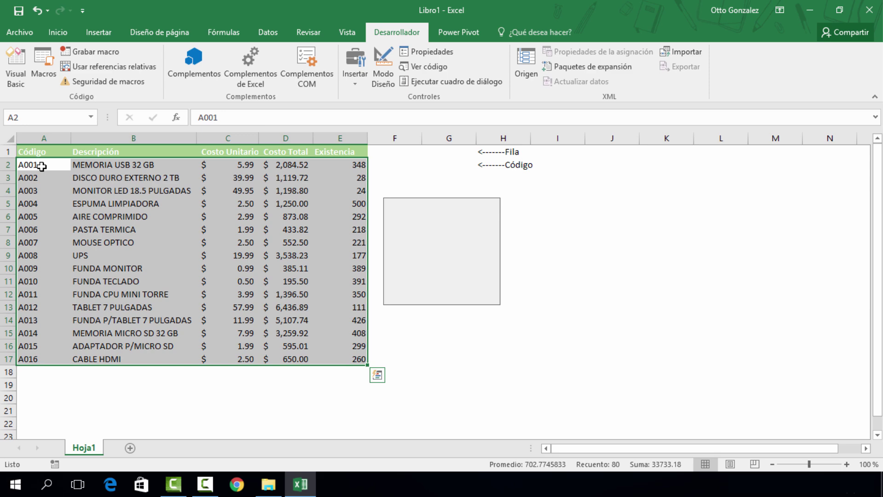
left_click(59, 32)
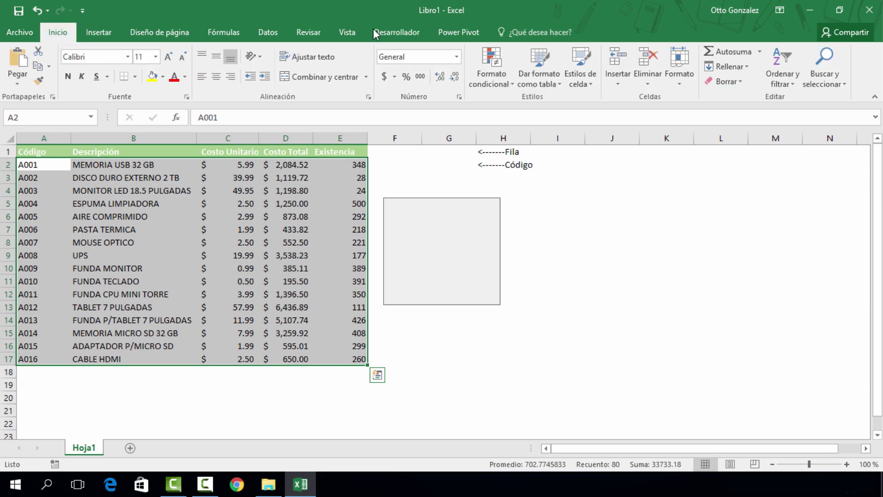
left_click(493, 69)
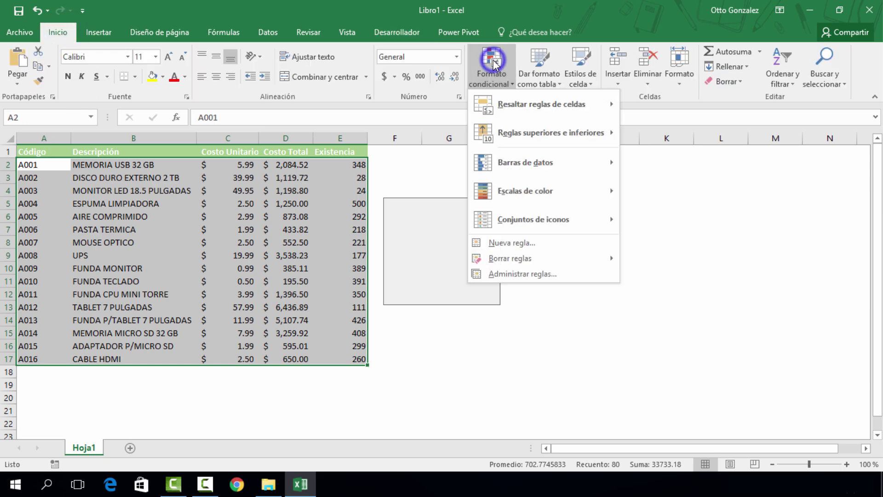
left_click(506, 243)
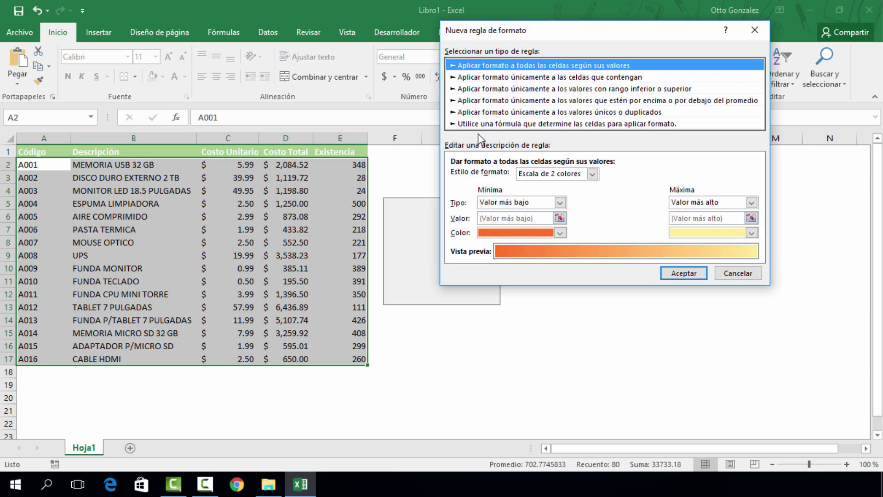
left_click(504, 124)
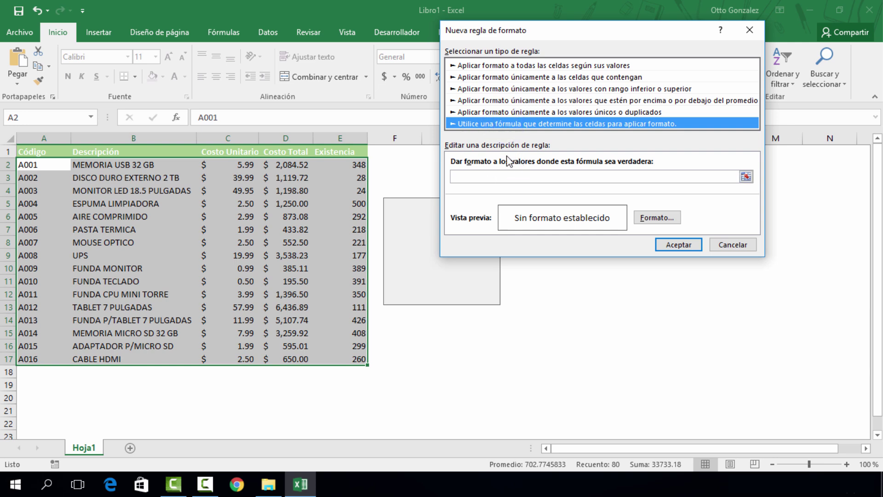
left_click(498, 177)
type("=FILA(A2)=nFILA")
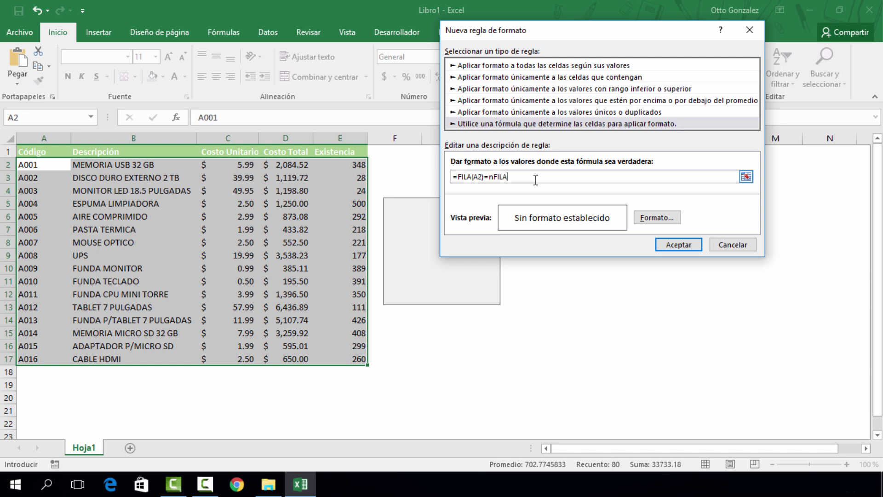
Set the rule's format to a light gold fill.
left_click(657, 218)
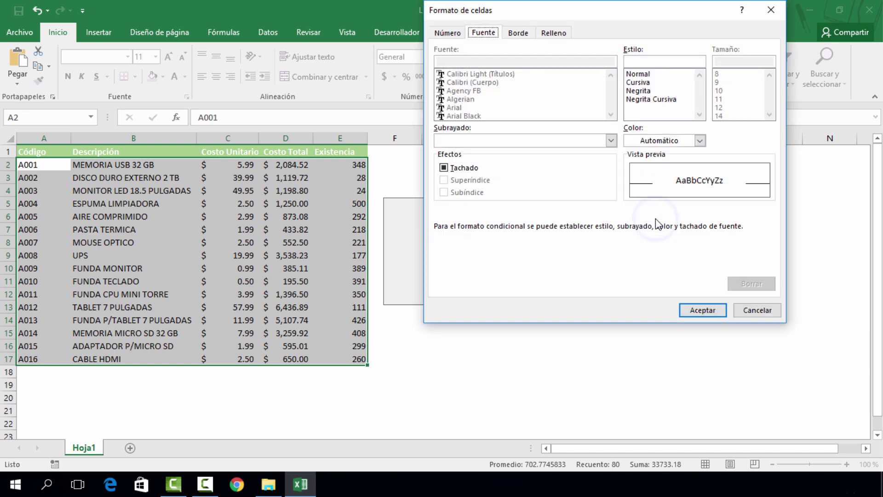
left_click(553, 33)
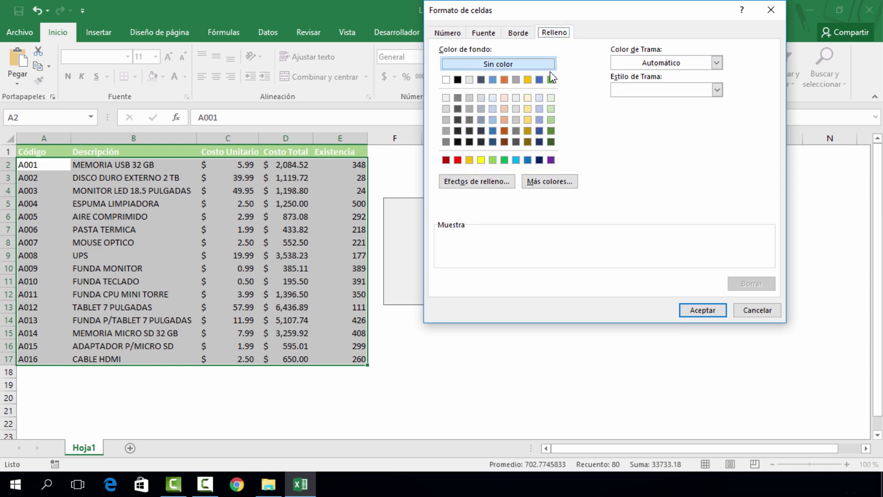
left_click(528, 98)
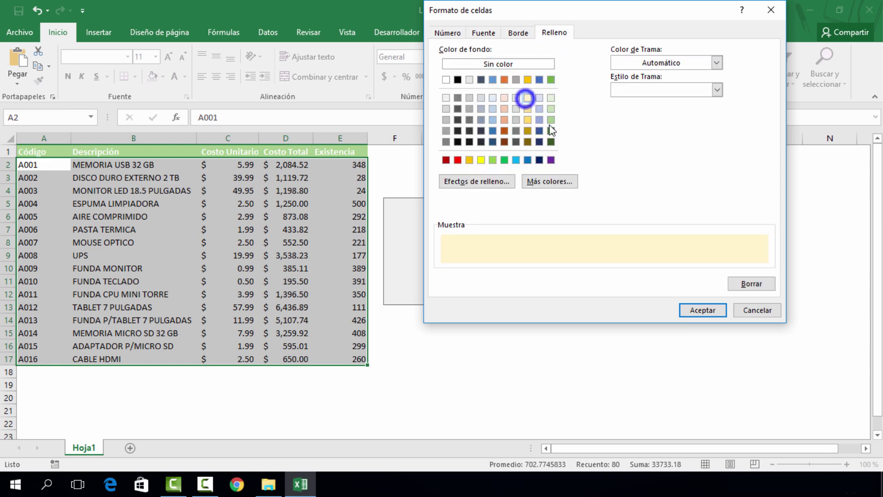
left_click(700, 310)
Confirm the formatting rule and move around the table from A2 to test it.
left_click(672, 246)
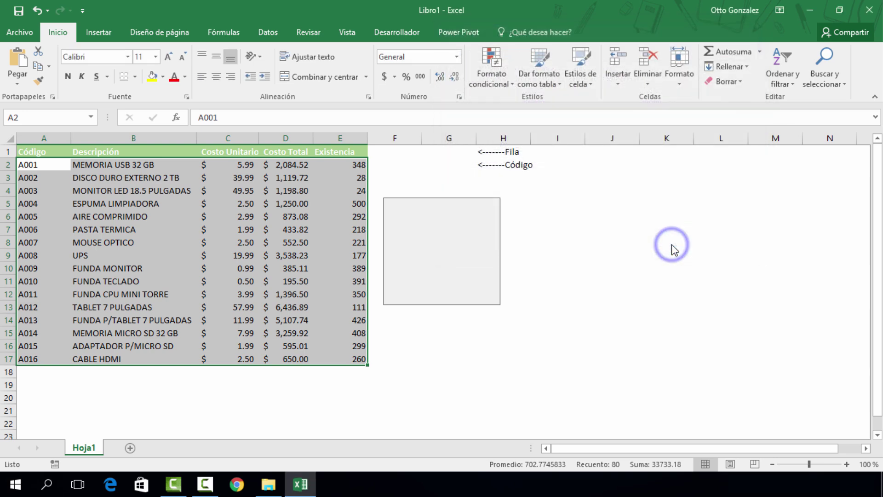
left_click(58, 170)
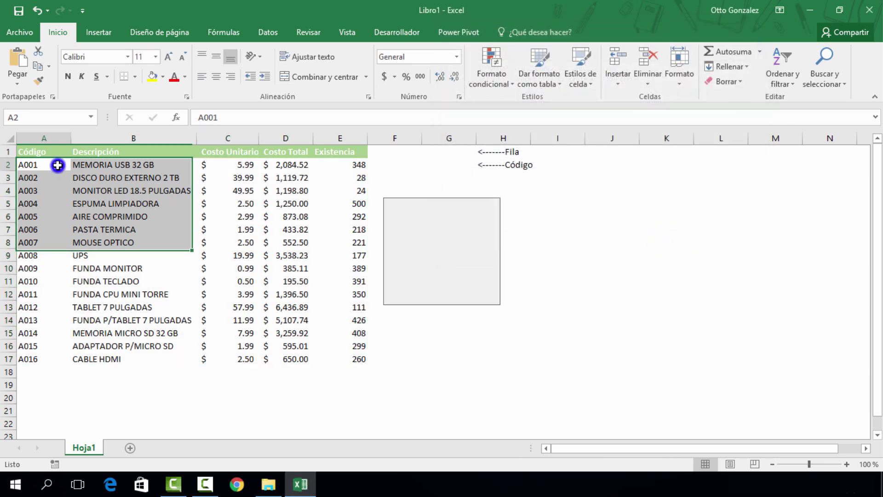
key("Down")
key("Down")
key("Down")
key("Down")
key("Down")
key("Down")
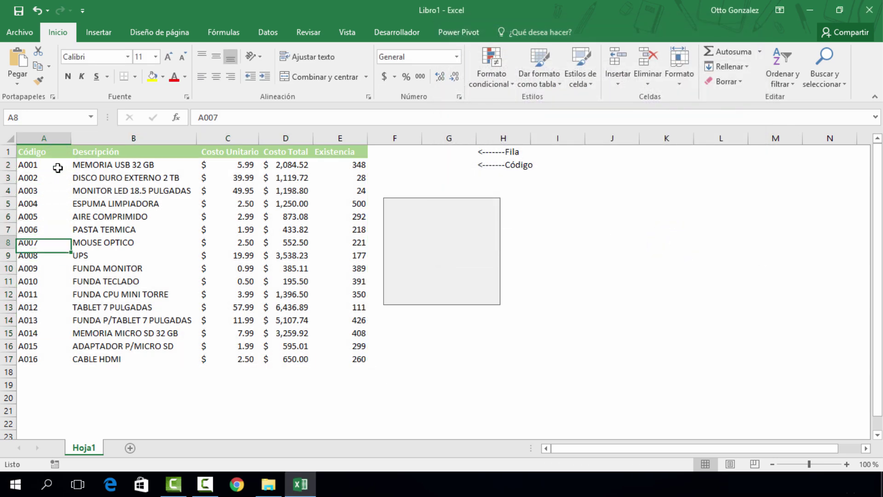
key("Up")
key("Up")
key("Up")
Go to product A003's code and open the Visual Basic editor.
key("Up")
key("Up")
key("Right")
key("Right")
key("Down")
key("Down")
key("Down")
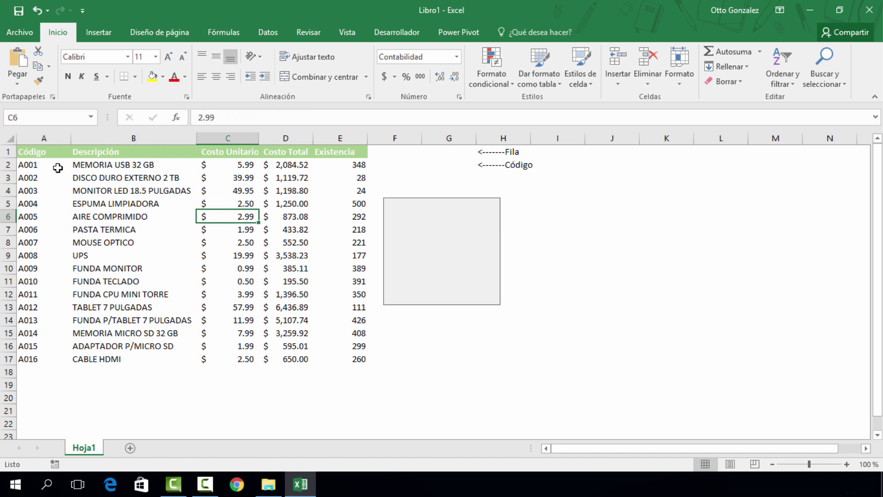
key("Down")
key("Left")
key("Left")
key("Up")
key("Up")
key("Up")
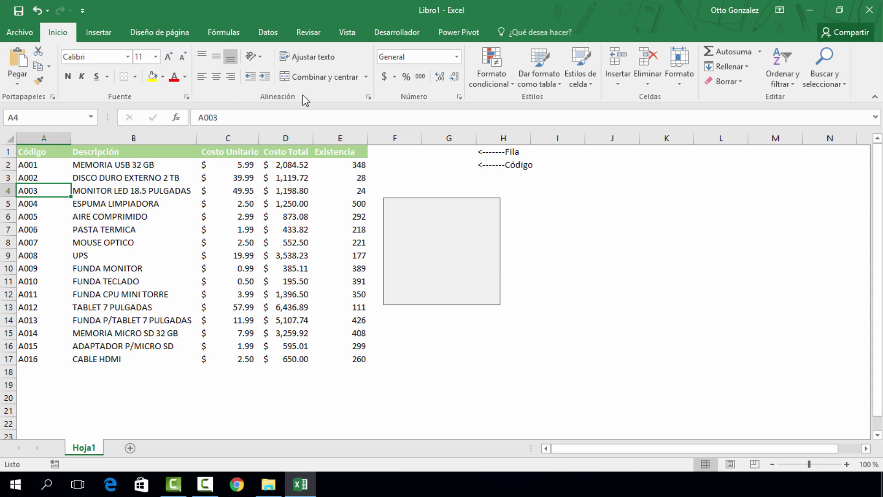
left_click(394, 33)
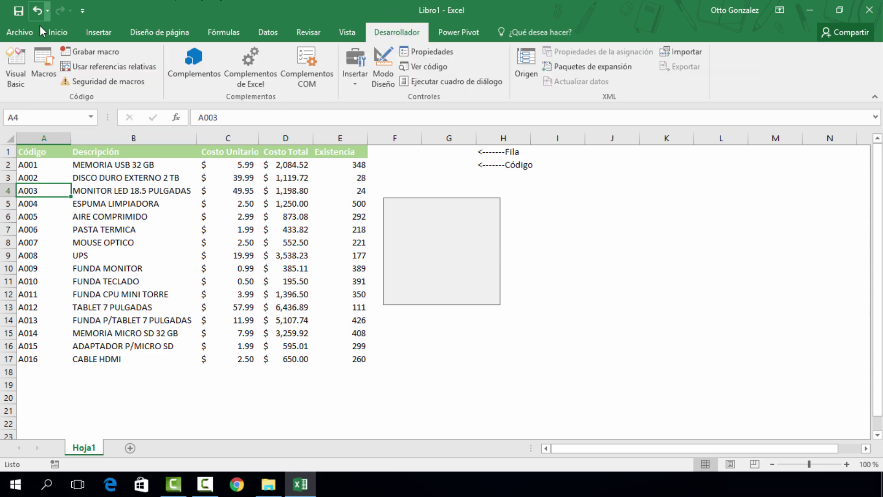
left_click(26, 51)
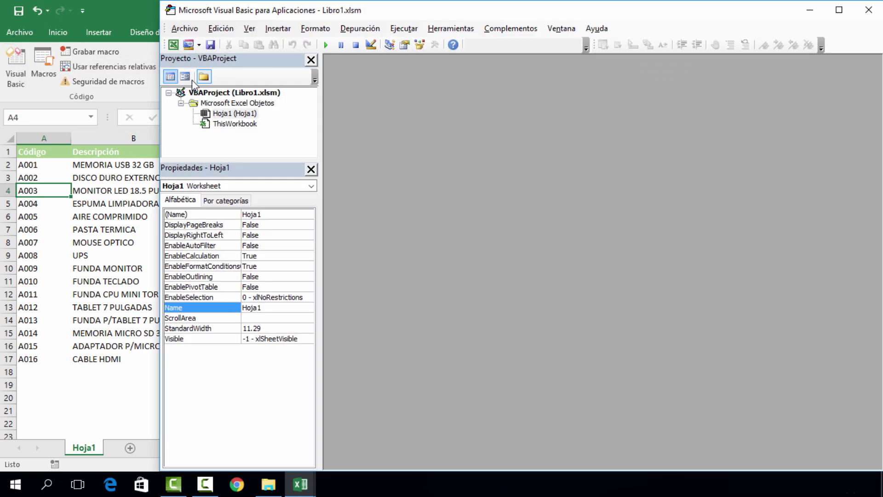
Create a Worksheet_SelectionChange handler in Hoja1's code module.
double_click(244, 113)
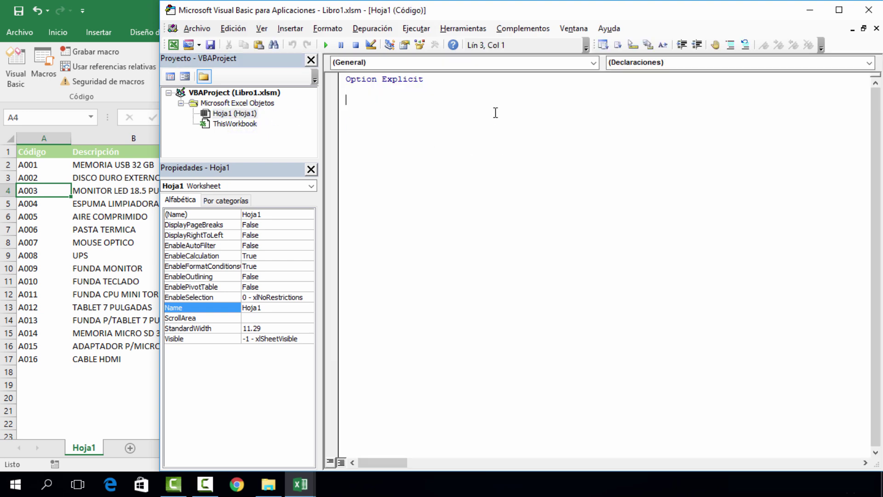
left_click(489, 63)
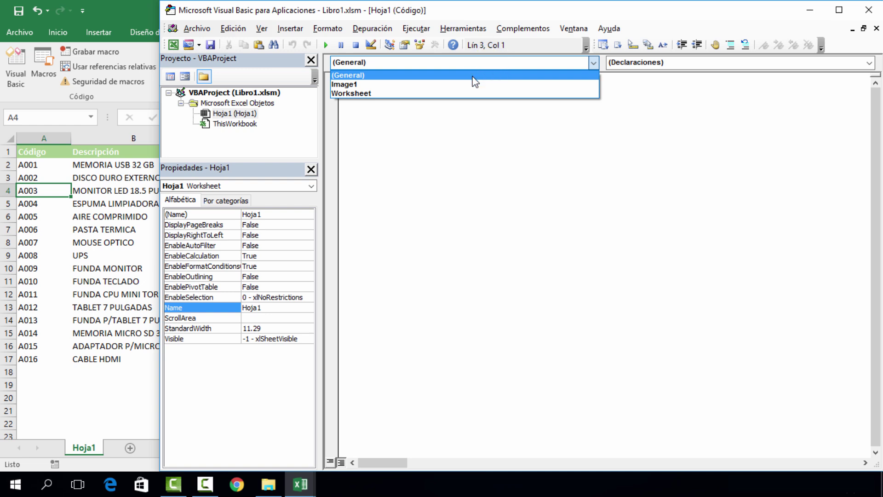
left_click(456, 92)
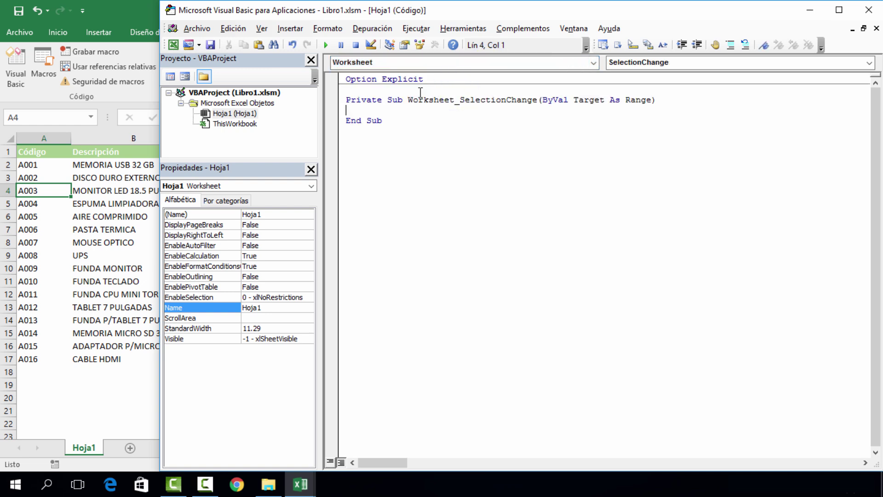
key("Return")
key("Return")
key("Return")
key("Up")
key("Up")
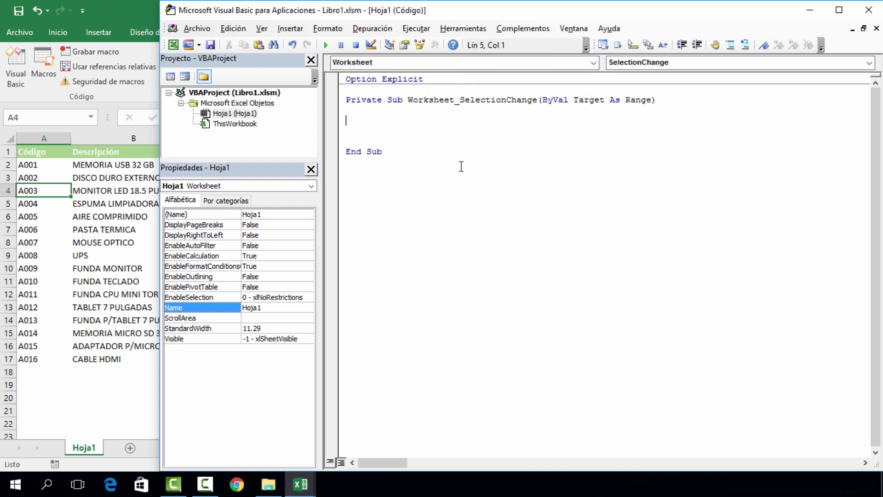
key("Tab")
Write [nFILA] = Target.Row inside the handler and remove the extra blank line.
type("[]")
type("n")
key("BackSpace")
type("n")
type("FILA")
key("Right")
type("=")
type("targ")
type("et.ro")
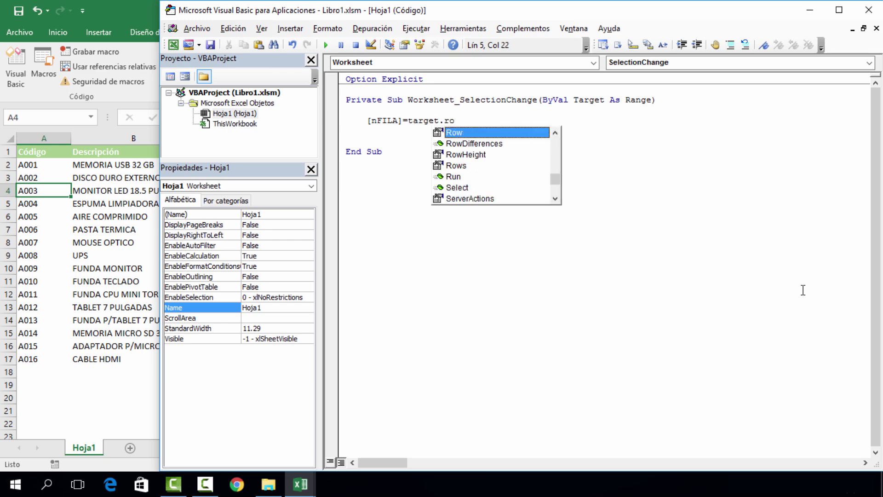
key("Tab")
key("Return")
key("Delete")
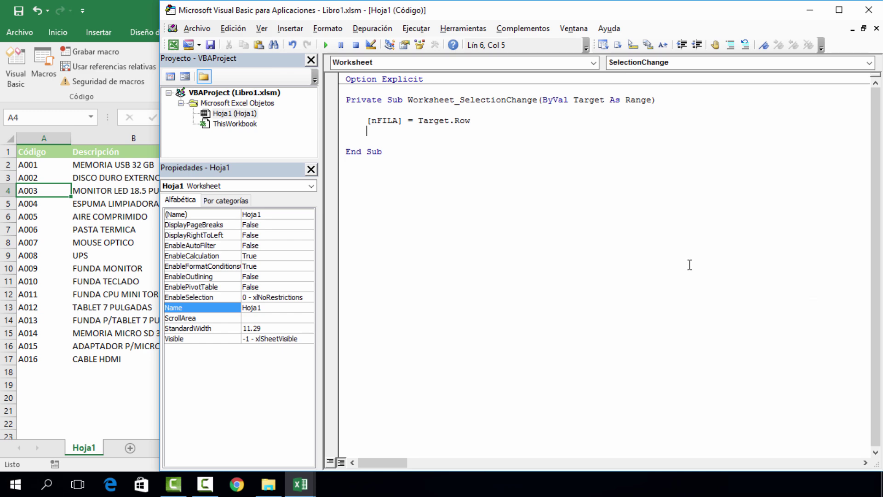
Back in Excel, move down to row 16 and up to row 5, watching the highlight and G1.
left_click(81, 230)
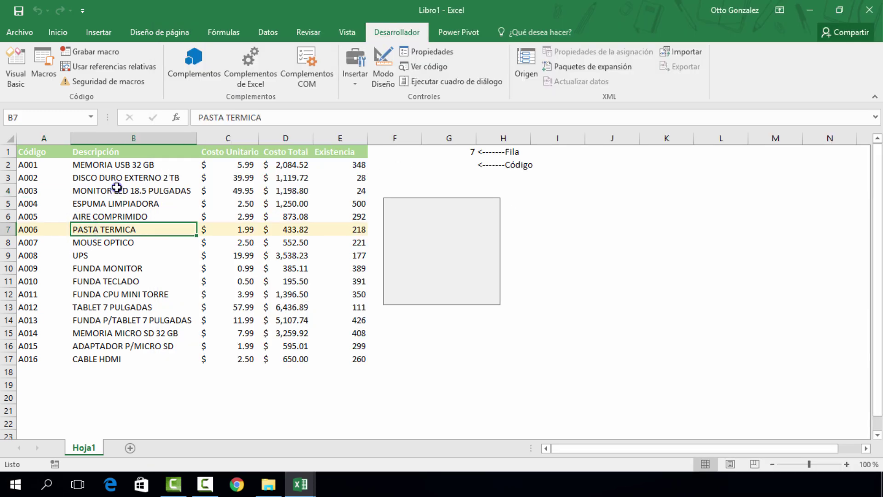
key("Up")
key("Up")
key("Up")
key("Down")
key("Down")
key("Down")
key("Down")
key("Down")
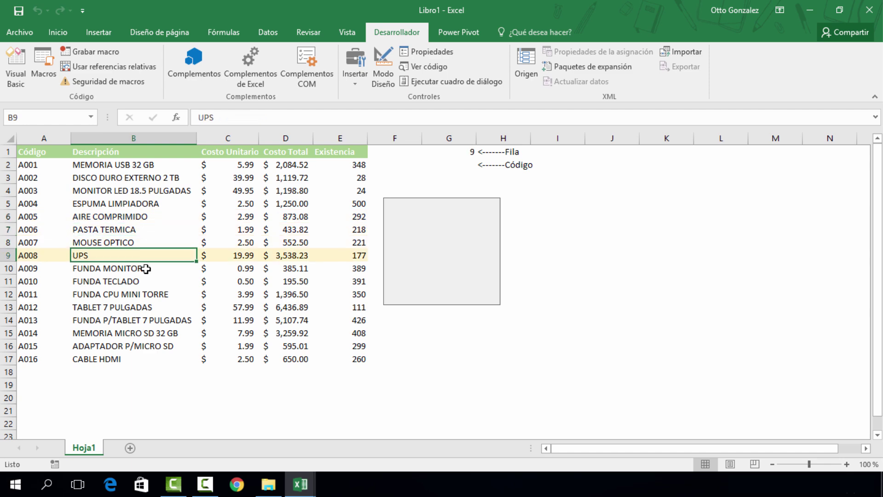
key("Down")
key("Right")
key("Down")
key("Down")
key("Down")
key("Right")
key("Down")
key("Down")
key("Down")
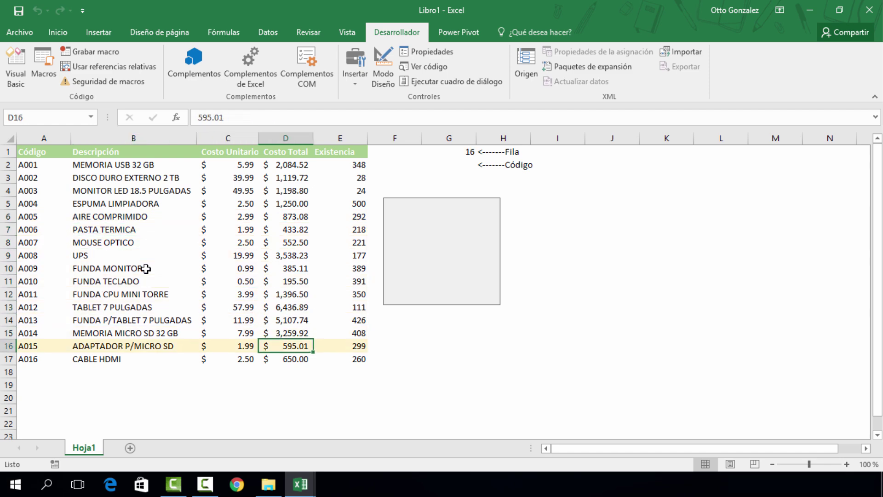
key("Up")
key("Up")
key("Up")
key("Up")
key("Up")
key("Up")
key("Up")
key("Up")
key("Up")
key("Up")
key("Up")
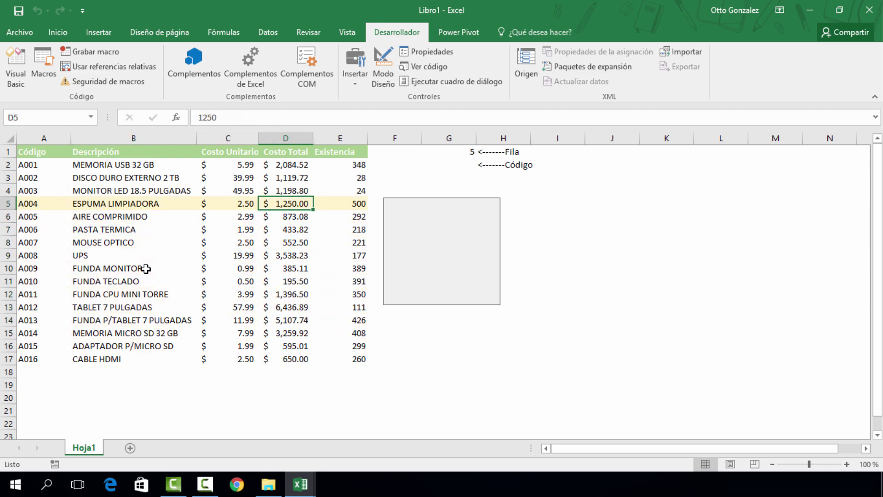
key("Up")
key("Up")
key("Left")
key("Left")
key("Left")
key("Up")
key("Up")
key("Down")
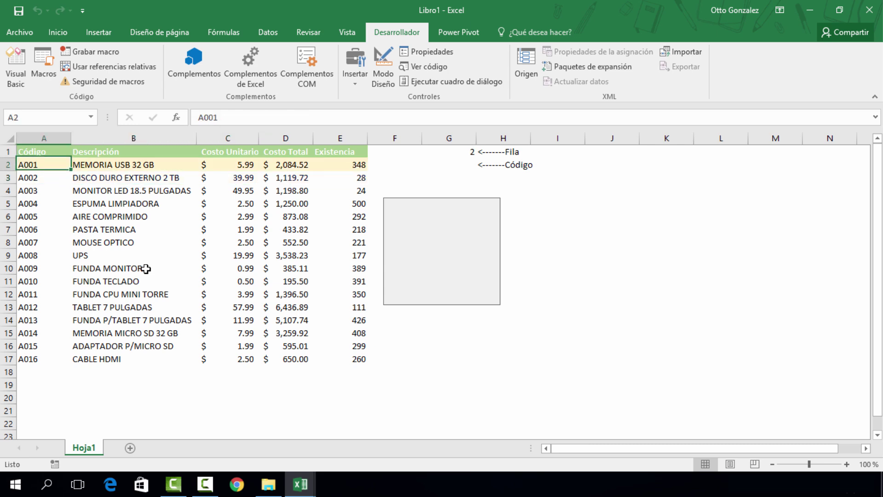
Move to rows 12, 14 and 6, then return to the first product row showing 2 in G1.
key("Down")
key("Down")
key("Down")
key("Down")
key("Down")
key("Down")
key("Down")
key("Down")
key("Down")
key("Down")
key("Right")
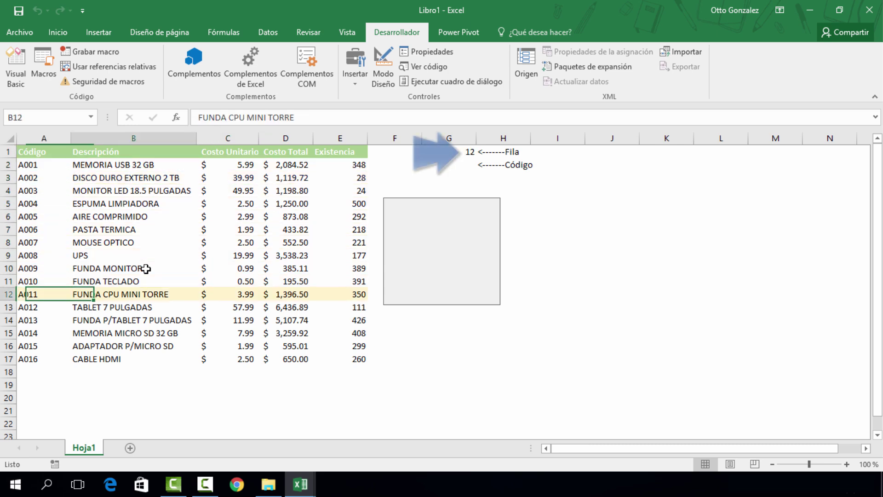
key("Right")
key("Down")
key("Down")
key("Down")
key("Down")
key("Down")
key("Up")
key("Up")
key("Up")
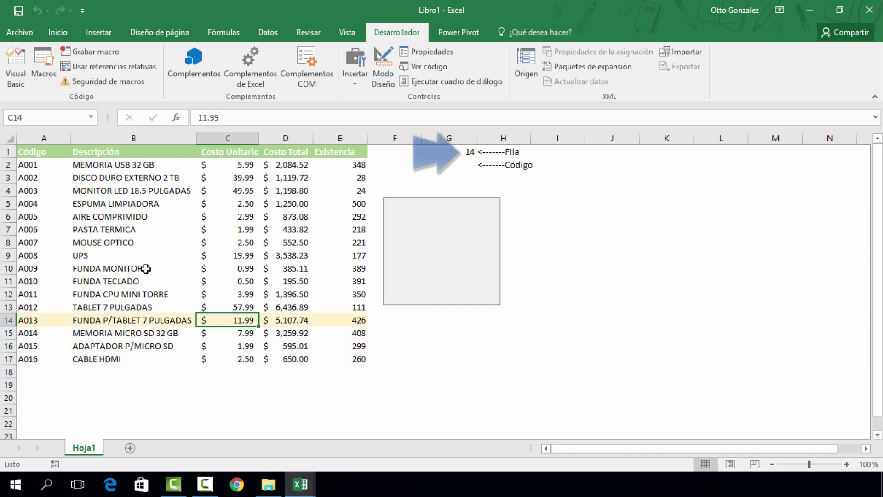
key("Up")
key("Up")
key("Up")
key("Up")
key("Up")
key("Up")
key("Up")
key("Up")
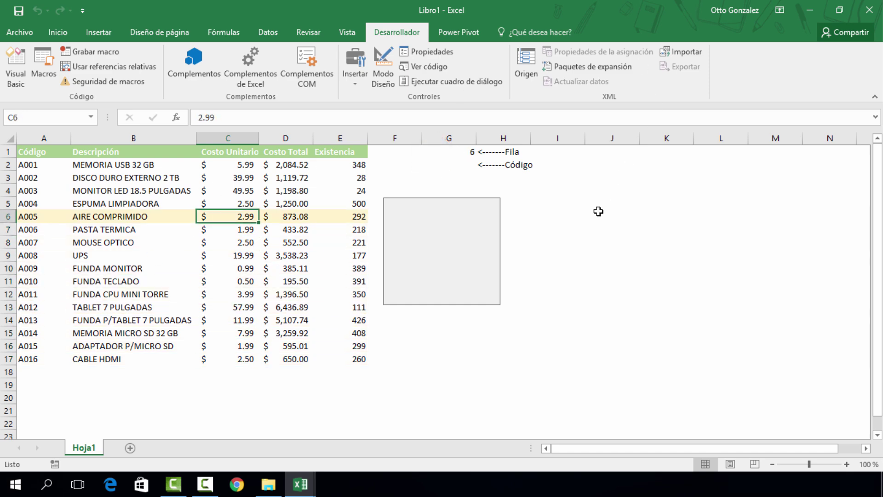
key("Up")
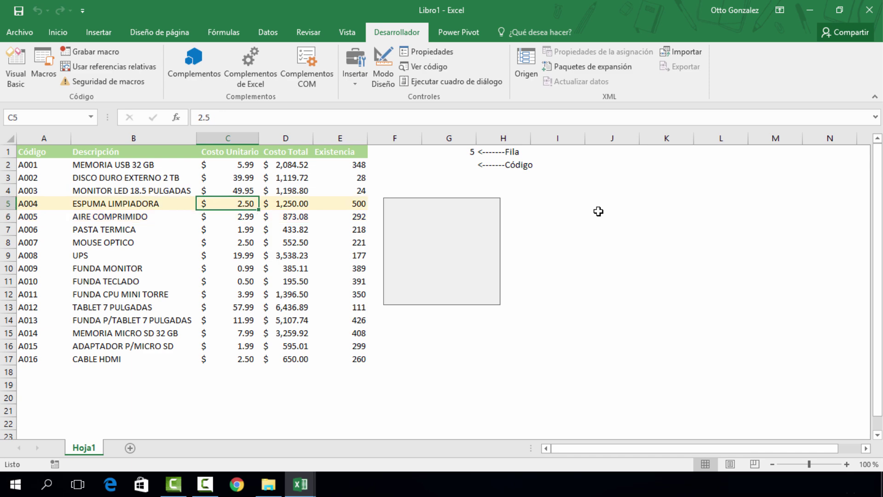
key("Up")
key("Up")
key("Left")
key("Left")
key("Up")
key("Down")
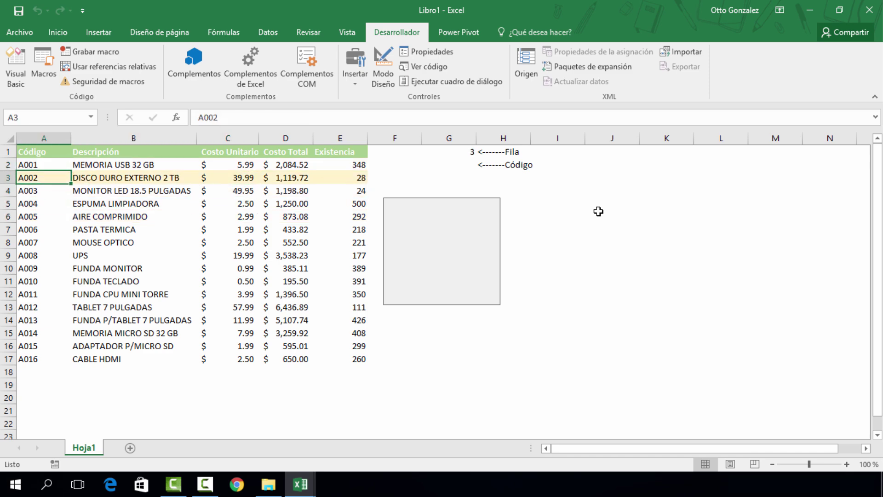
key("Down")
key("Up")
key("Up")
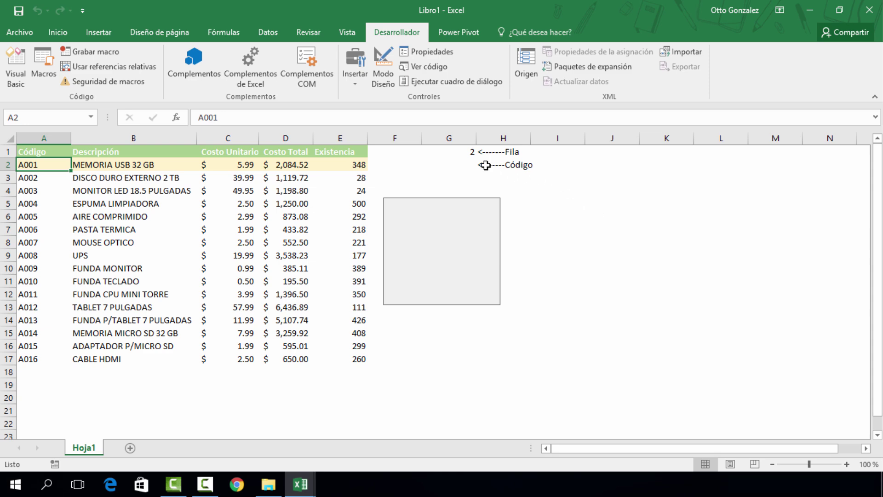
Give G2 a custom A000 number format.
left_click(466, 166)
right_click(466, 166)
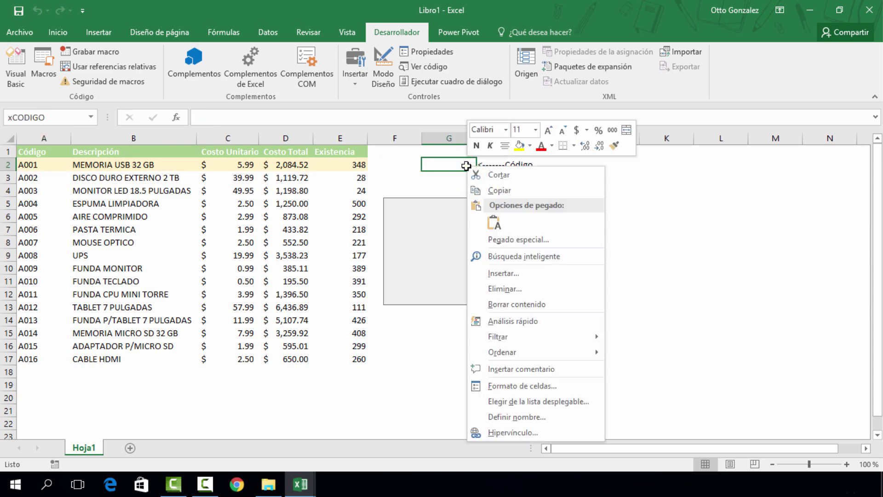
left_click(499, 390)
left_click(341, 319)
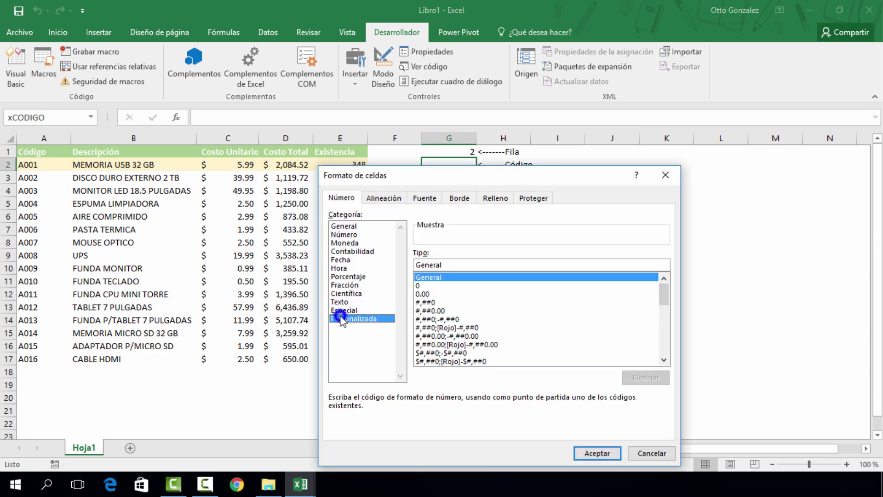
left_click(447, 264)
double_click(447, 265)
type("A")
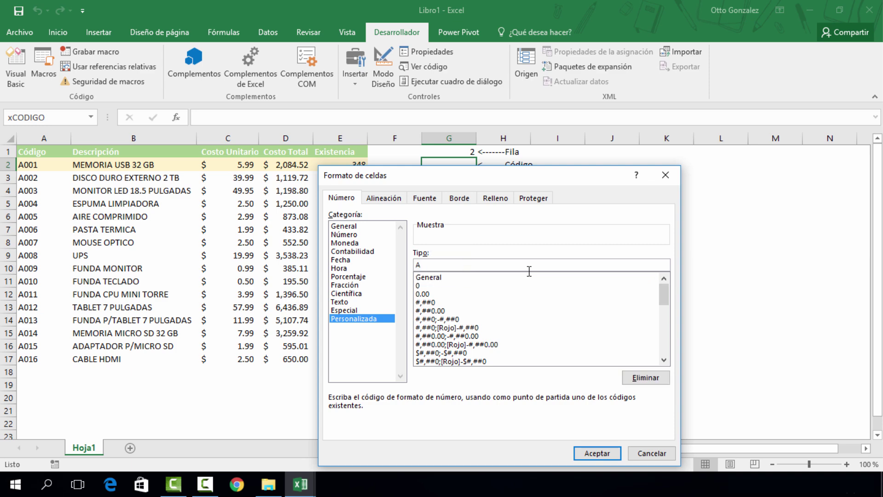
type("000")
left_click(598, 453)
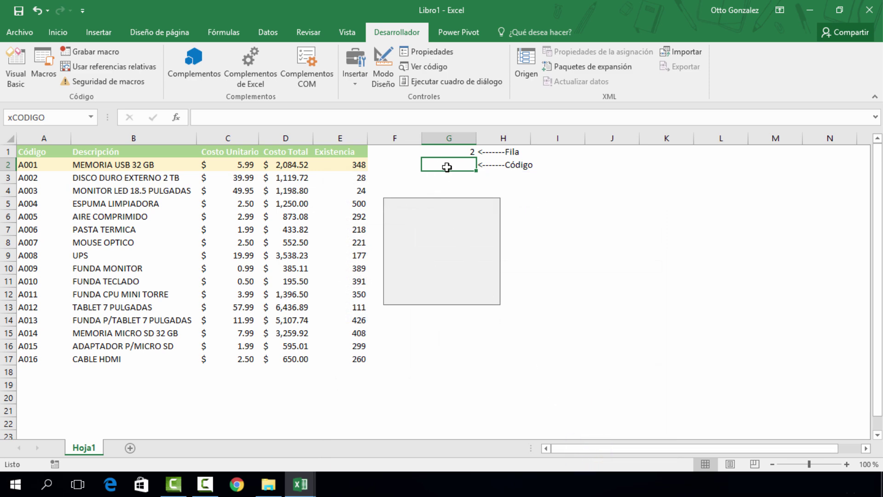
Enter =nFILA-1 in G2 so it shows the product code, such as A002.
type("=")
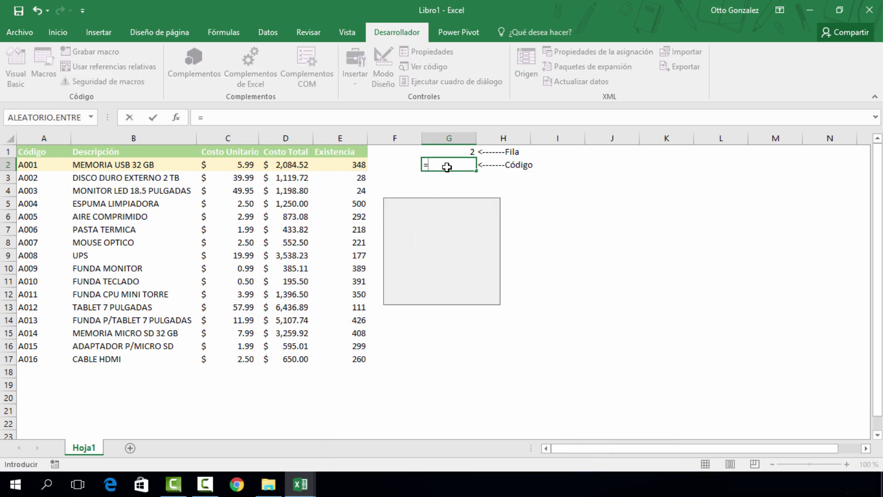
key("Up")
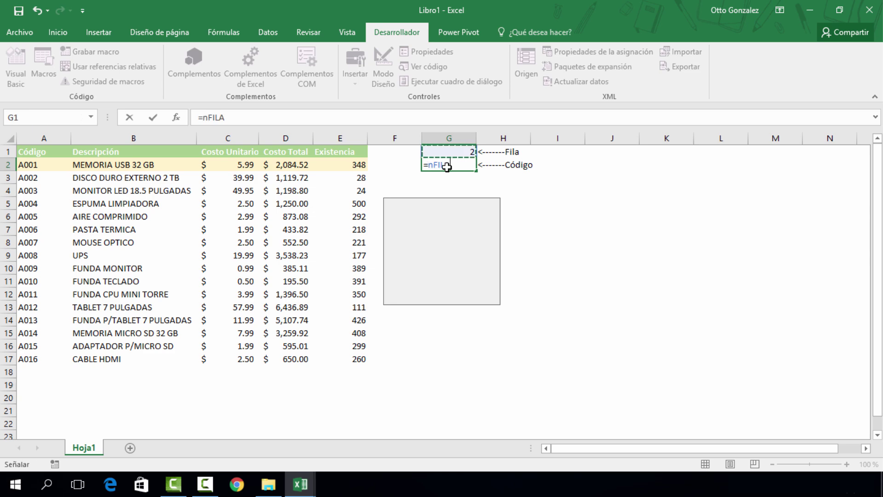
type("-1")
key("ctrl+Return")
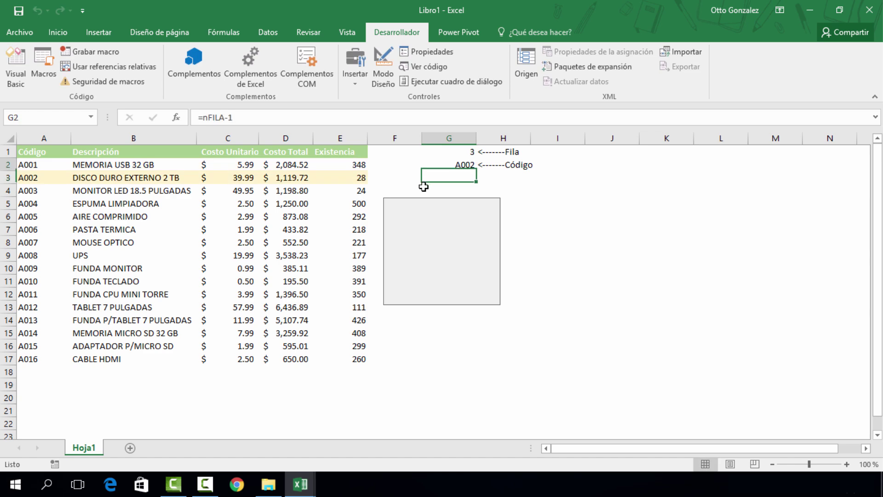
Select the PASTA TERMICA row and arrow through the products, checking the row highlight and G1:G2 update.
left_click(107, 226)
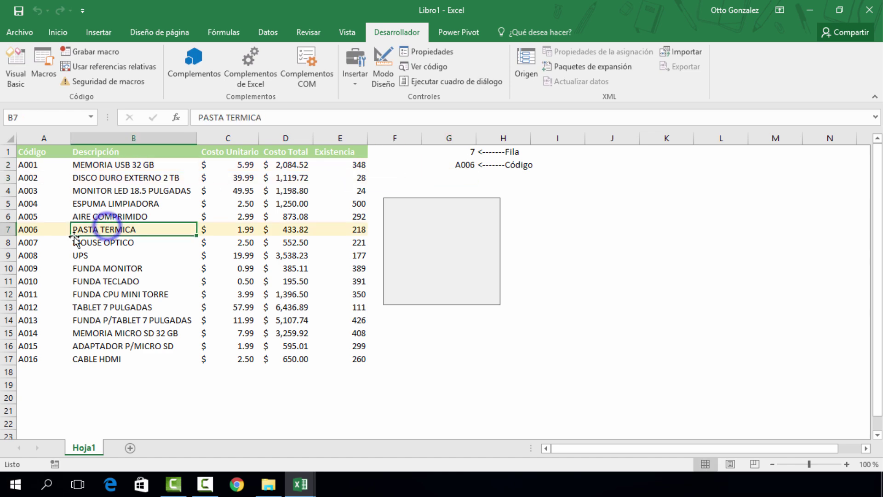
key("Down")
key("Down")
key("Down")
key("Down")
key("Down")
key("Down")
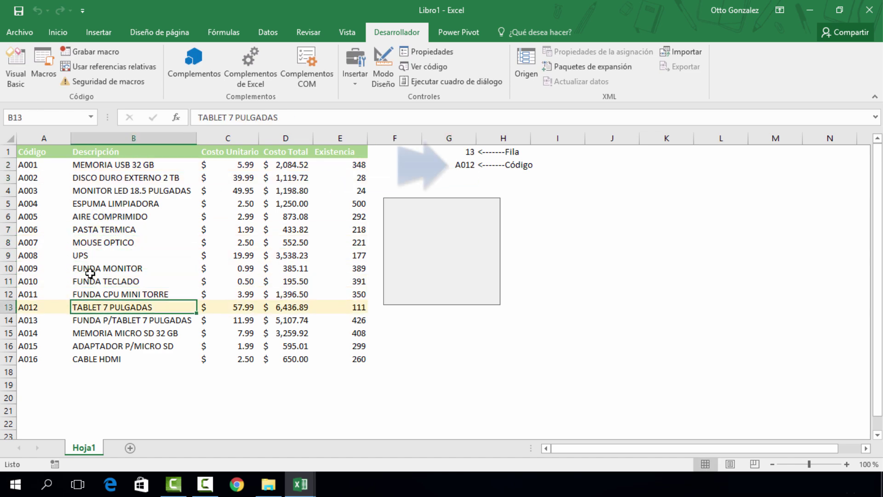
key("Down")
key("Down")
key("Down")
key("Up")
key("Up")
key("Up")
key("Up")
key("Up")
key("Up")
key("Up")
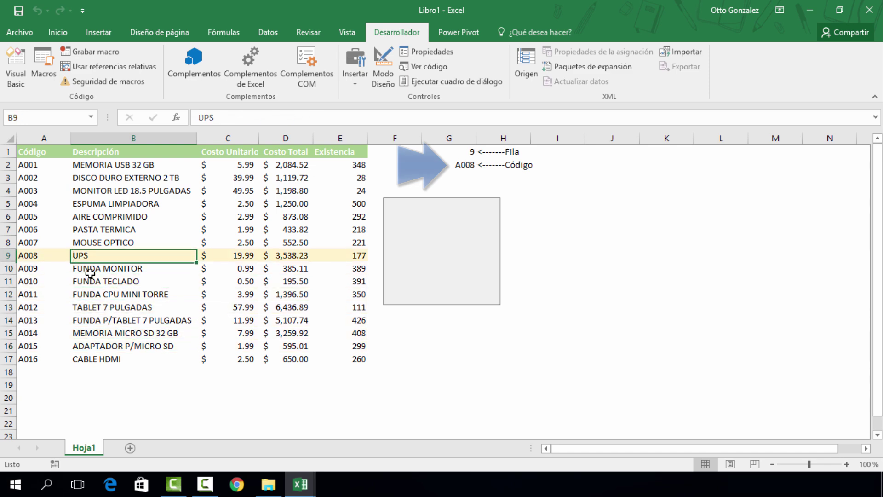
key("Up")
key("Left")
key("Up")
key("Up")
key("Up")
key("Up")
key("Up")
key("Down")
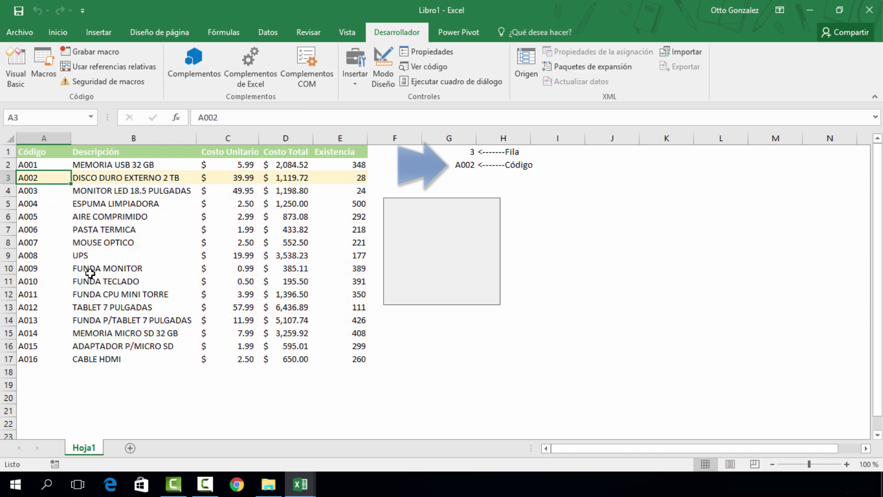
key("Down")
key("Down")
key("Down")
key("Down")
key("Down")
key("Down")
key("Down")
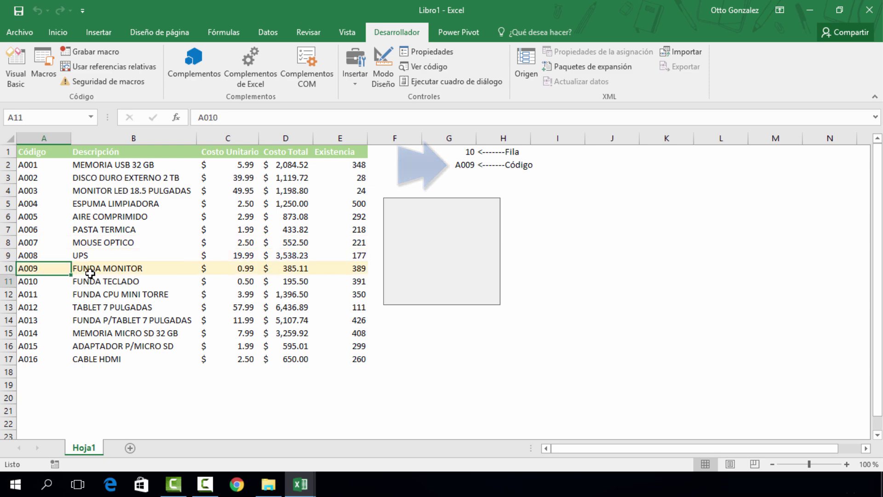
key("Down")
key("Down")
key("Down")
key("Down")
key("Down")
key("Down")
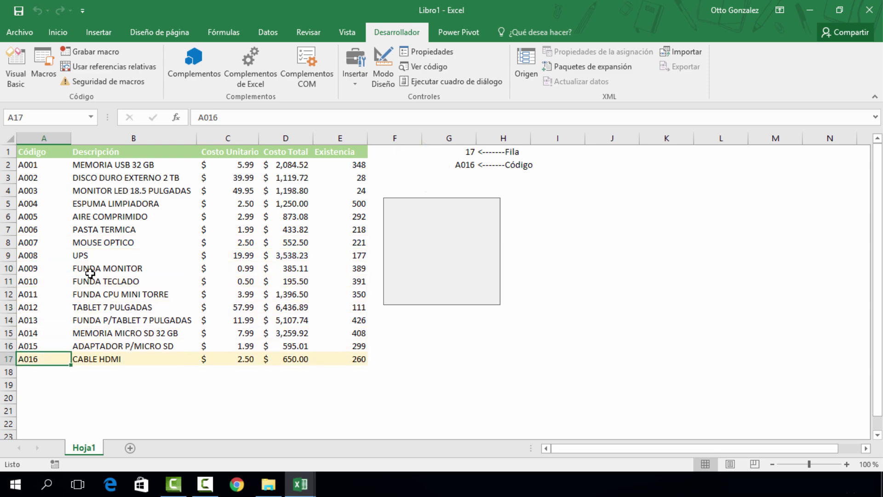
key("Down")
key("Down")
key("Down")
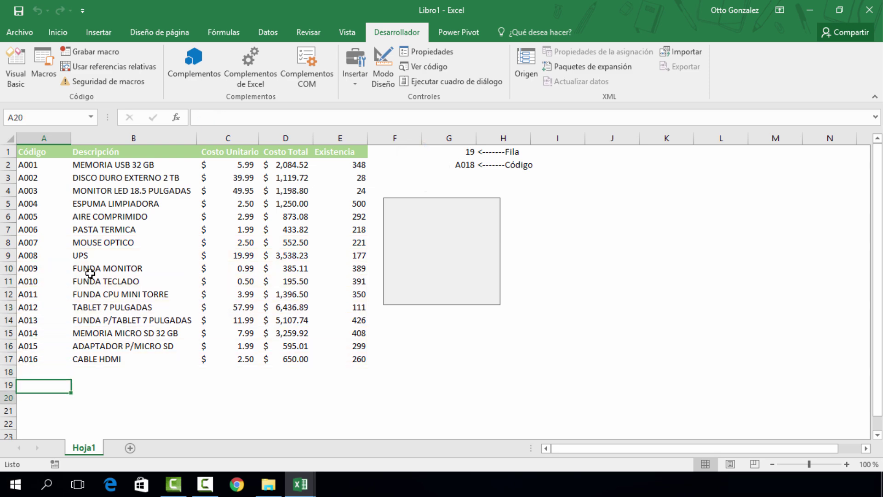
key("Down")
key("Up")
key("Up")
key("Up")
key("Up")
key("Up")
key("Up")
key("Up")
key("Up")
key("Up")
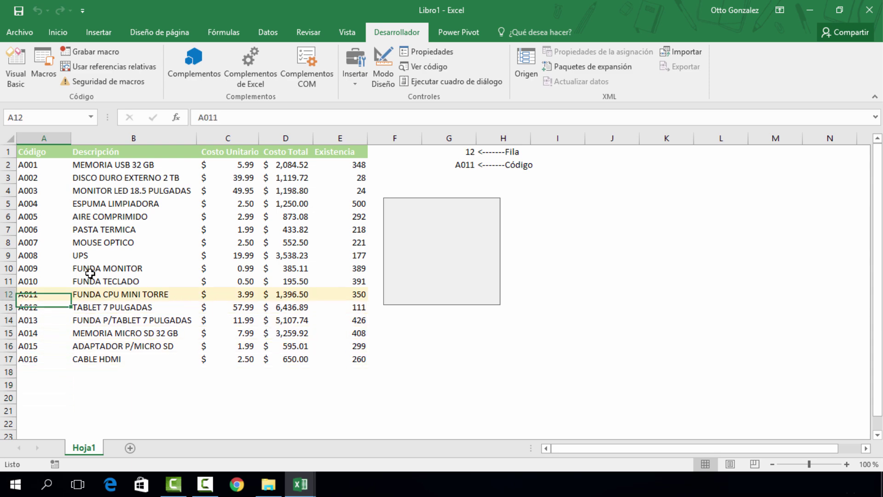
key("Up")
key("Up")
key("Up")
key("Up")
key("Up")
key("Up")
key("Up")
key("Up")
key("Up")
key("Up")
key("Up")
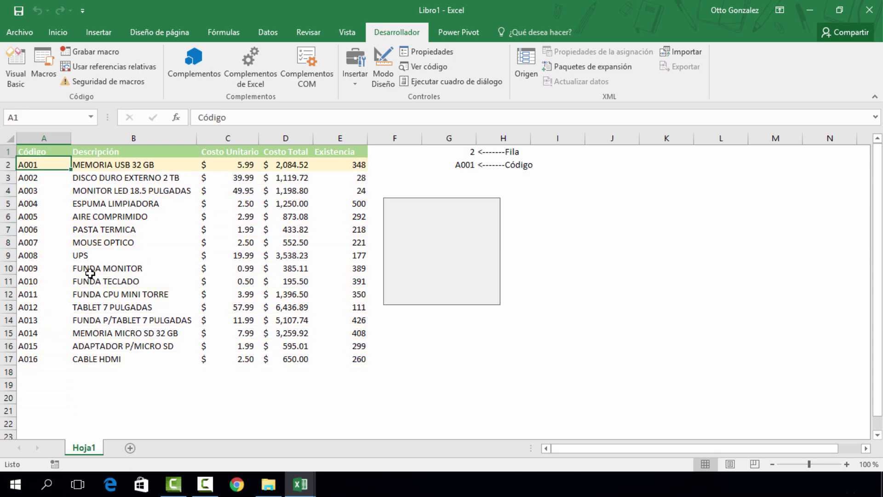
Step through column C and settle on row 7, leaving G1:G2 showing 7 and A006.
key("Right")
key("Right")
key("Down")
key("Down")
key("Down")
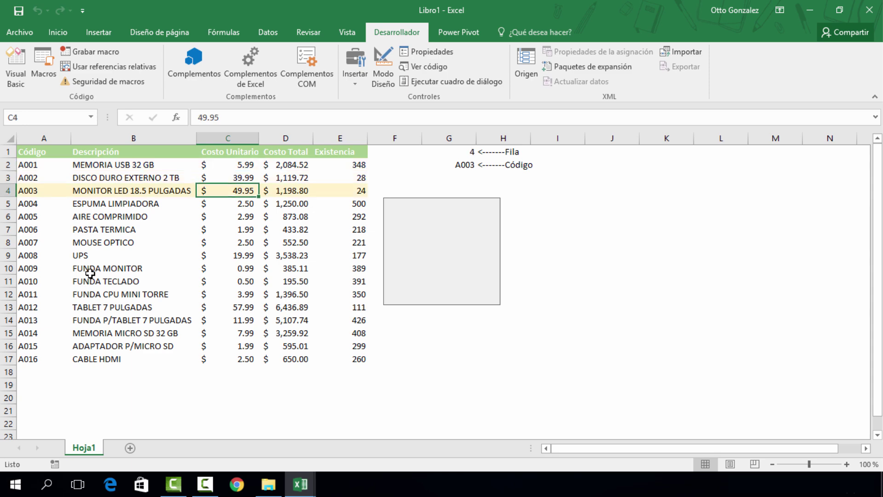
key("Down")
key("Down")
key("Down")
key("Down")
key("Down")
key("Down")
key("Down")
key("Down")
key("Down")
key("Down")
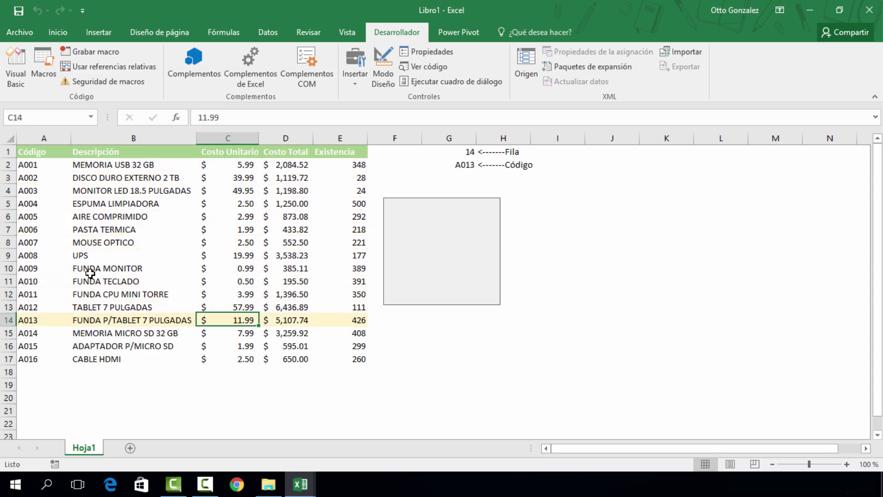
key("Down")
key("Down")
key("Down")
key("Up")
key("Up")
key("Up")
key("Up")
key("Up")
key("Up")
key("Up")
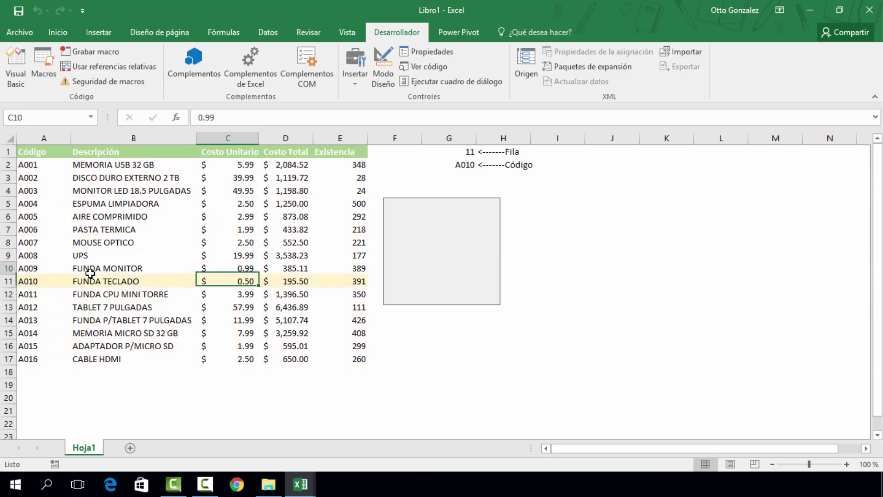
key("Up")
key("Up")
key("Up")
key("Left")
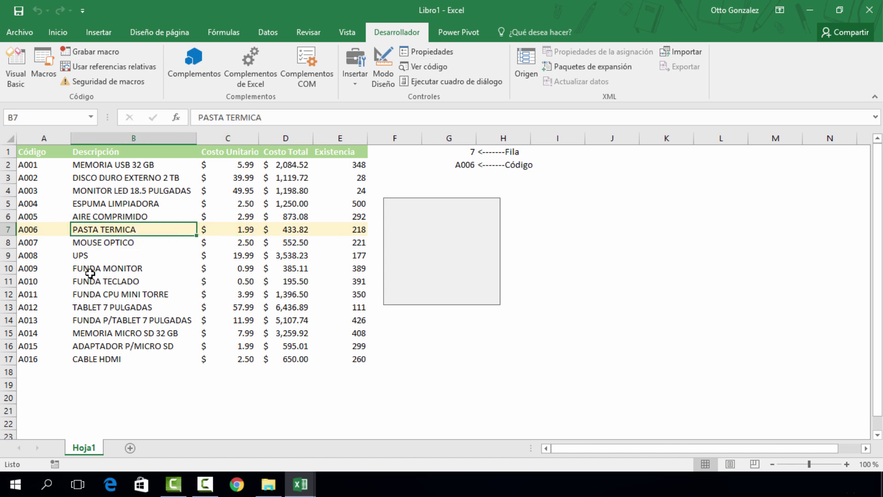
key("Left")
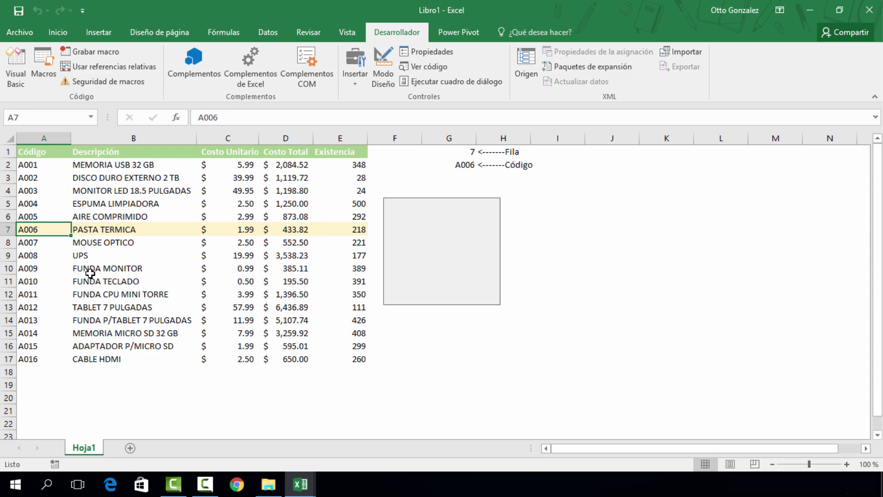
Add Image1.Picture = LoadPicture(ActiveWorkbook.Path & "\imágenes\" & [xCODIGO].Text & ".jpg") to Worksheet_SelectionChange.
left_click(16, 67)
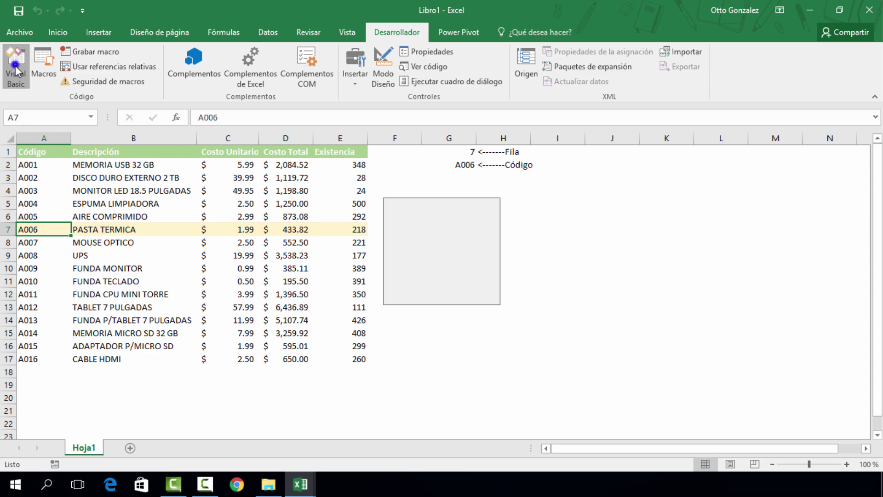
key("Return")
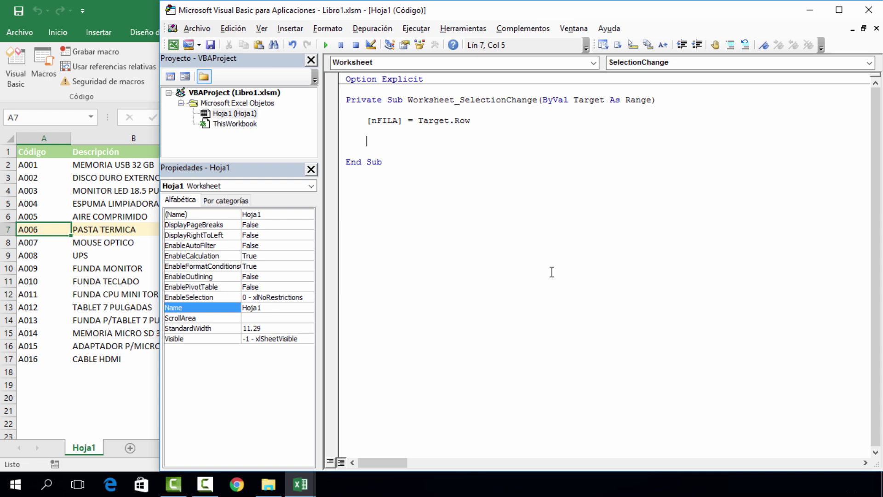
type("image")
type("1.")
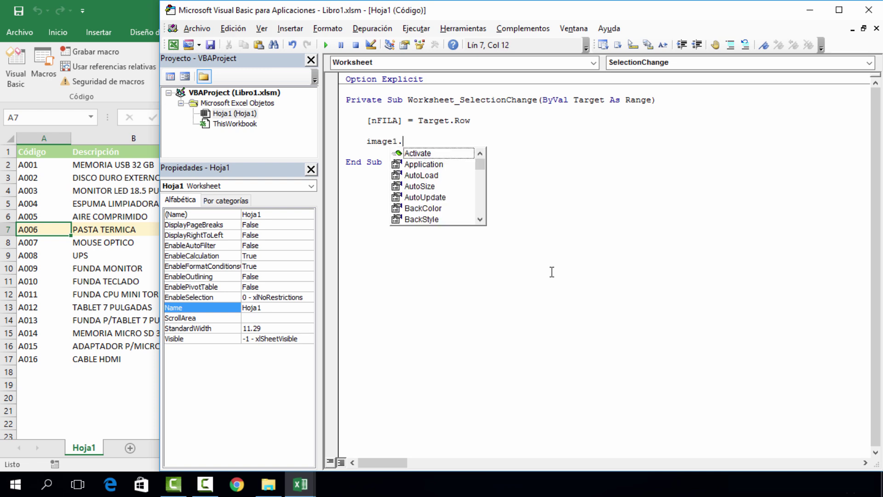
type("pic")
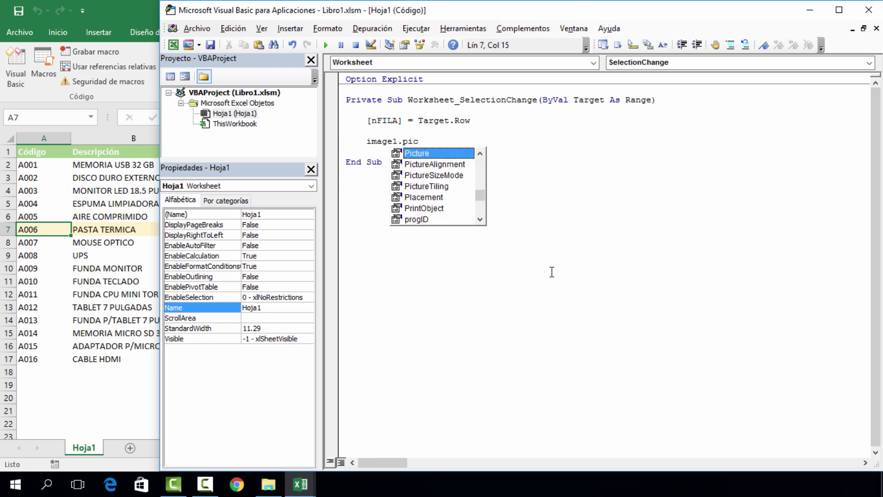
key("Tab")
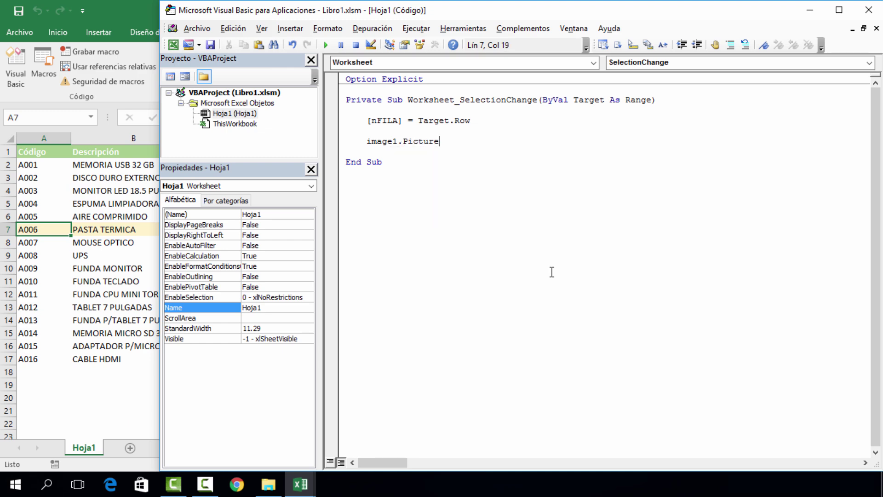
type("=")
type("loadpictur")
type("e")
type("(")
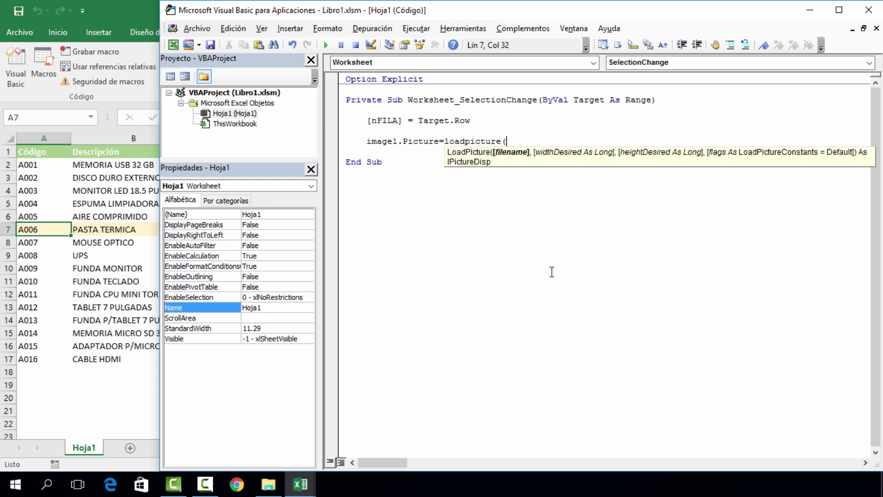
type("activewor")
type("kbooi")
key("BackSpace")
type("k")
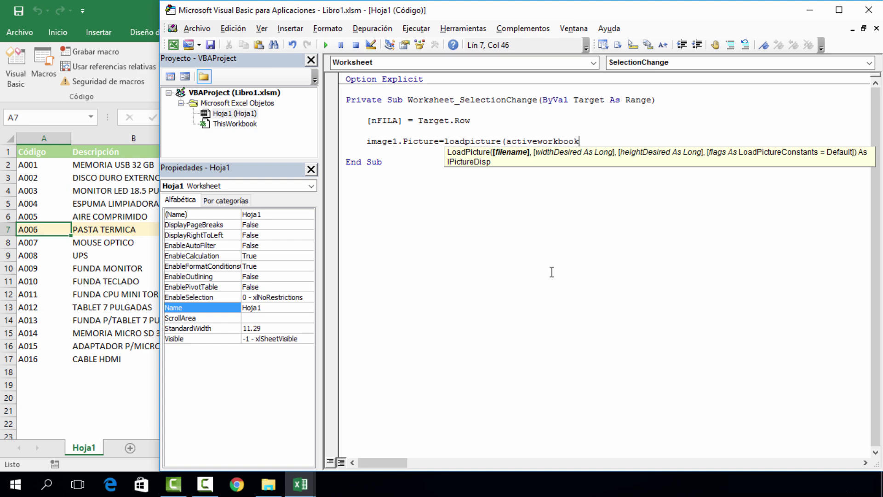
type(".pat")
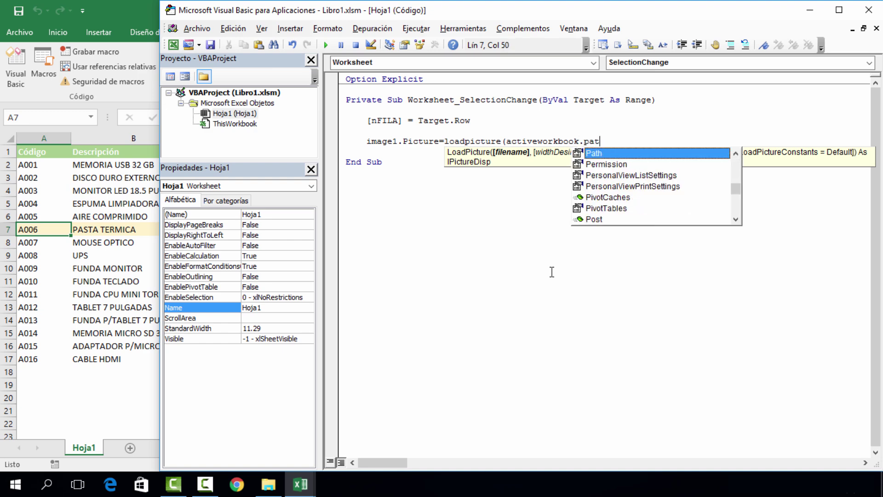
key("Tab")
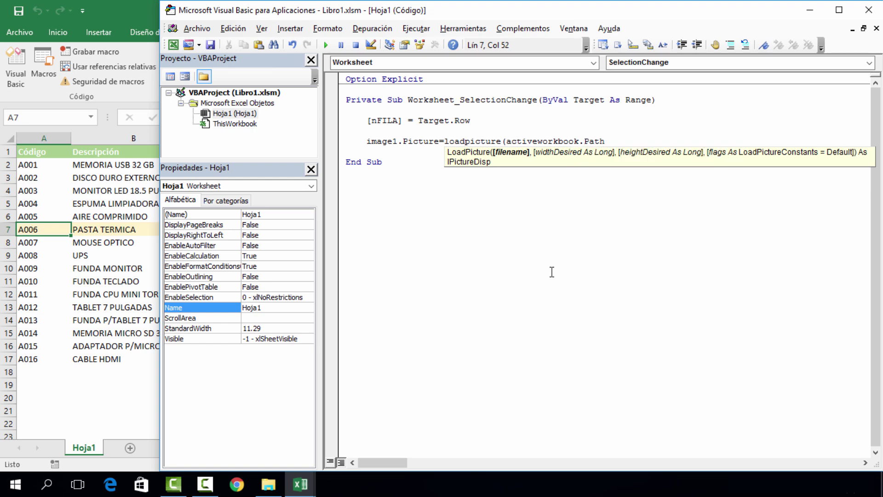
type("&")
type(" \"")
type("\\")
type("imáge")
type("nes\\\" & [")
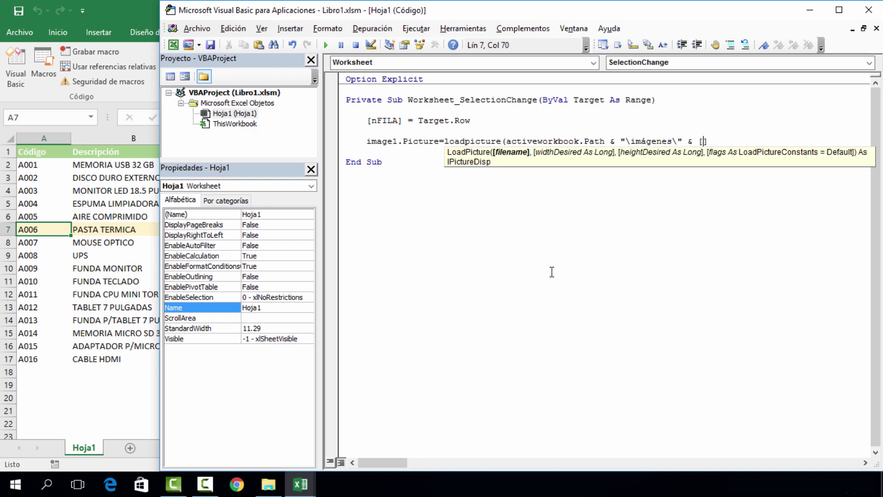
type("xCODIGO].text & \".jpg")
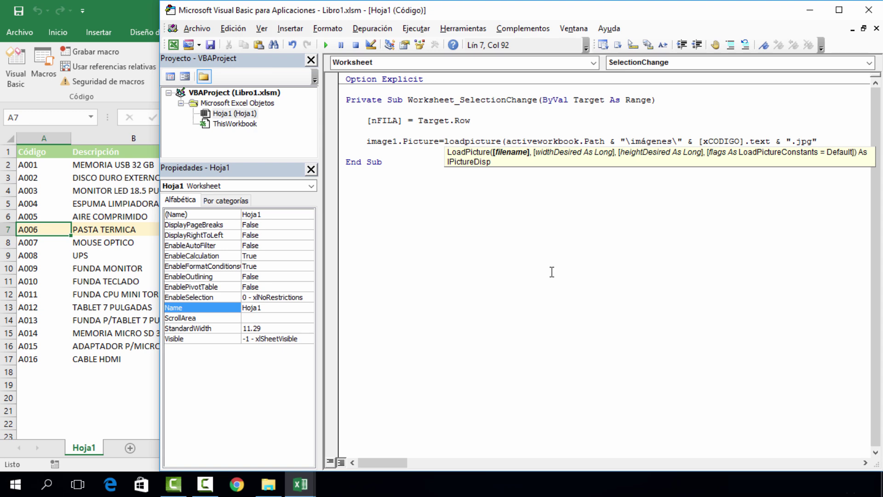
type(")")
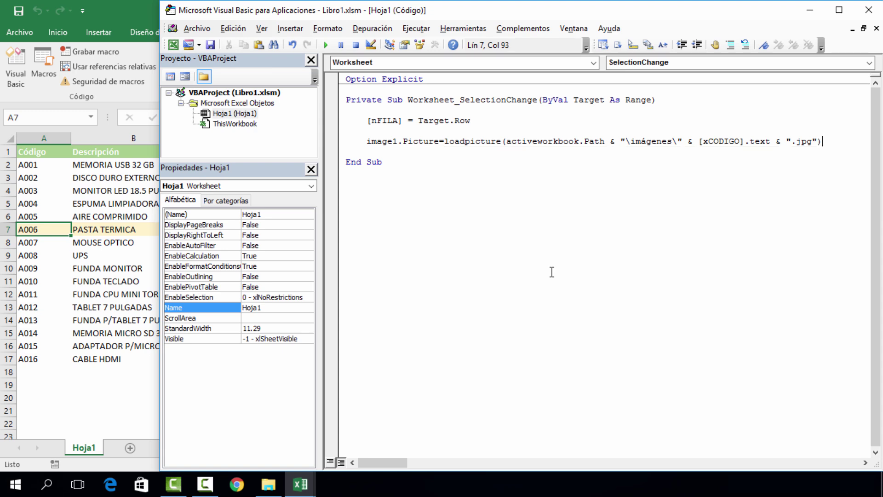
key("Down")
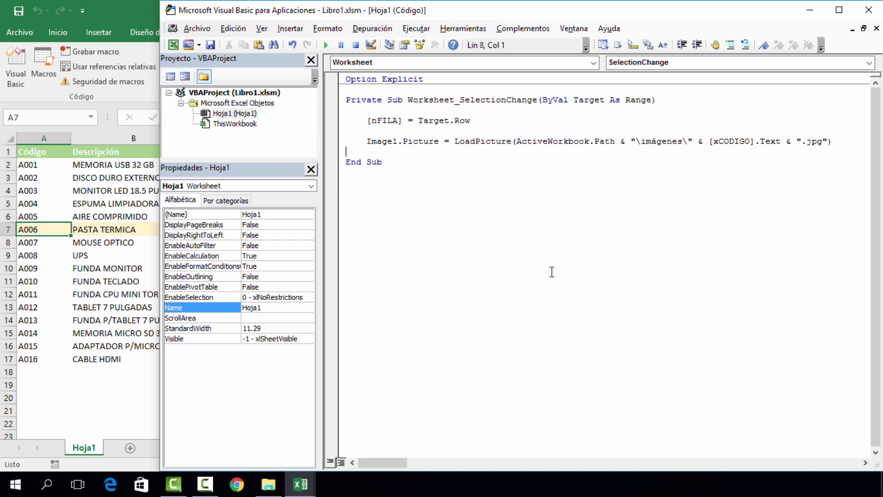
Step through a few product rows to confirm each loads its photo.
left_click(101, 214)
key("Down")
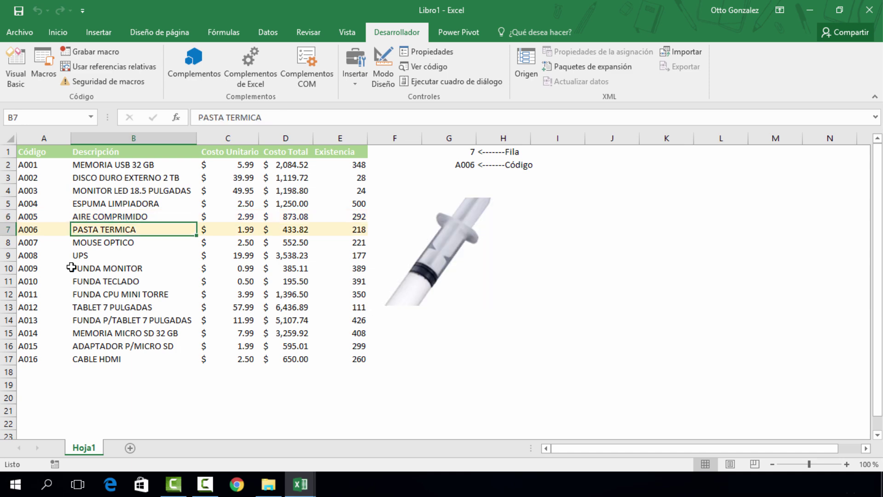
key("Down")
key("Down")
key("Down")
key("Down")
key("Down")
key("Down")
key("Down")
key("Up")
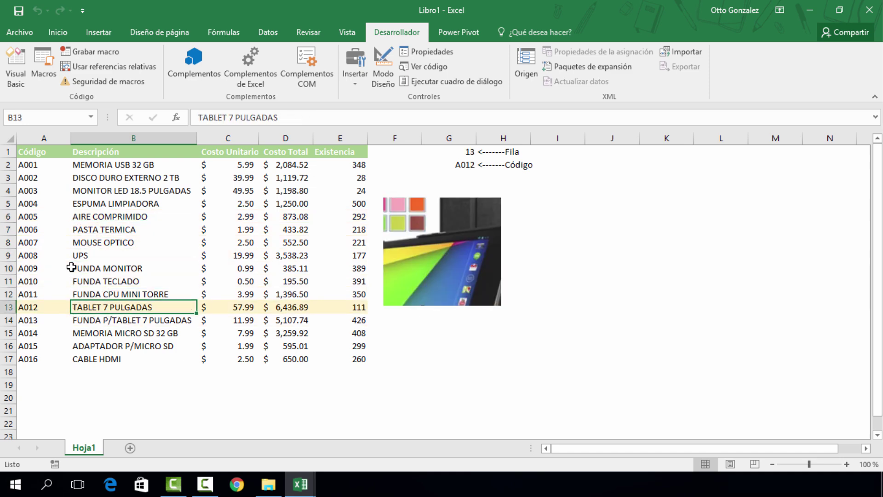
key("Up")
key("Up")
In Design Mode, set the image control's PictureSizeMode to Zoom.
left_click(383, 66)
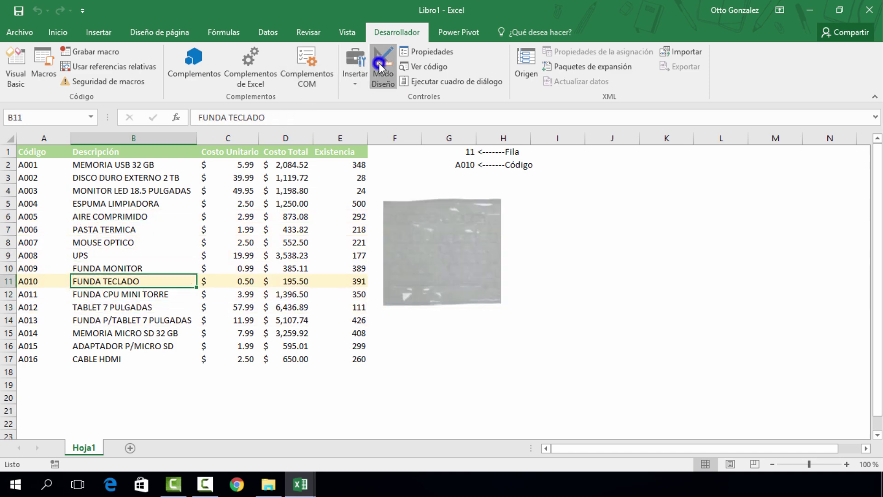
right_click(427, 235)
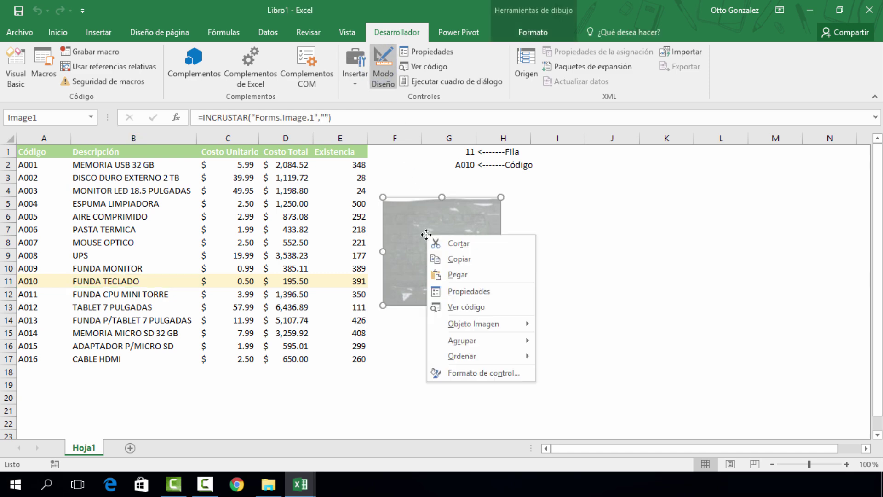
left_click(455, 292)
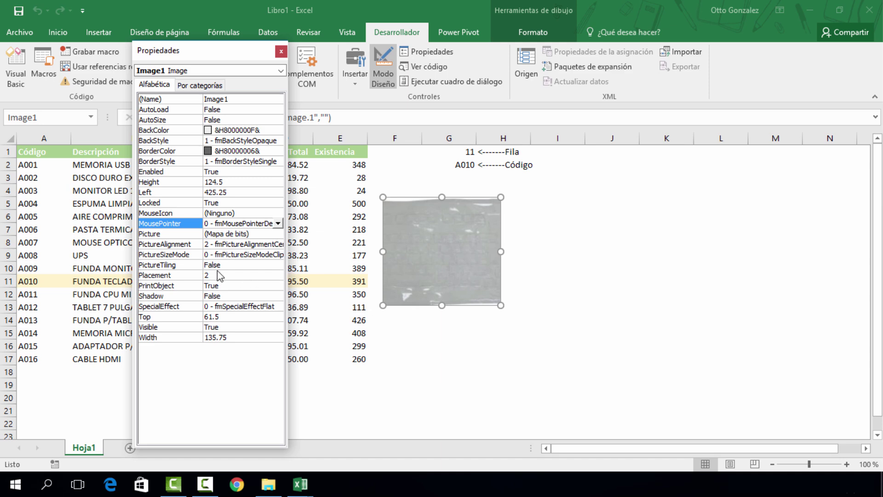
left_click(175, 255)
left_click(278, 255)
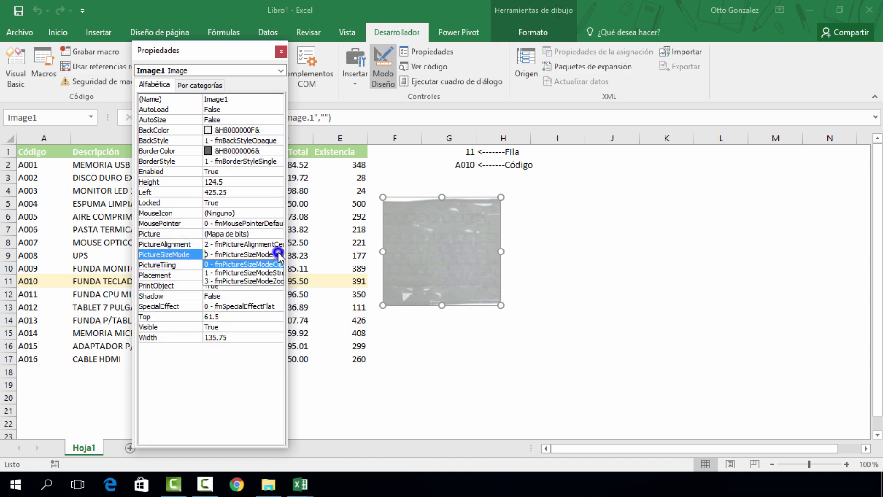
left_click(239, 282)
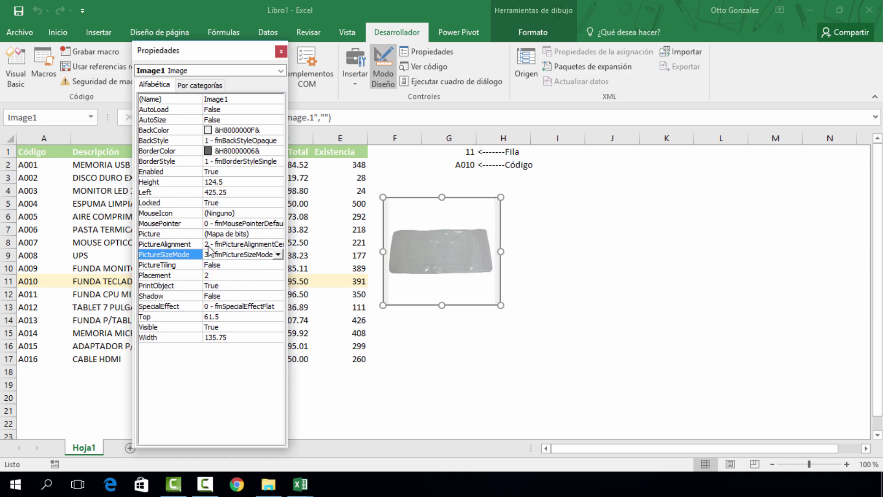
Set the image control's BackColor to white and close its properties.
left_click(171, 130)
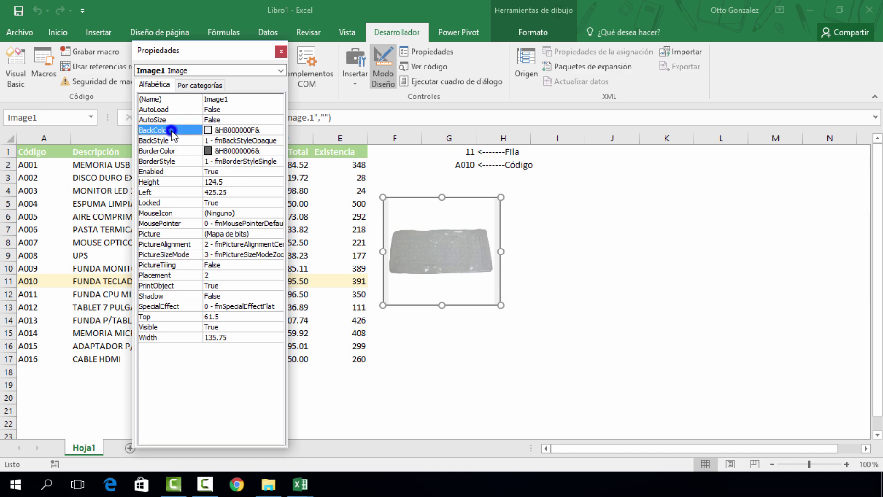
left_click(276, 120)
left_click(275, 130)
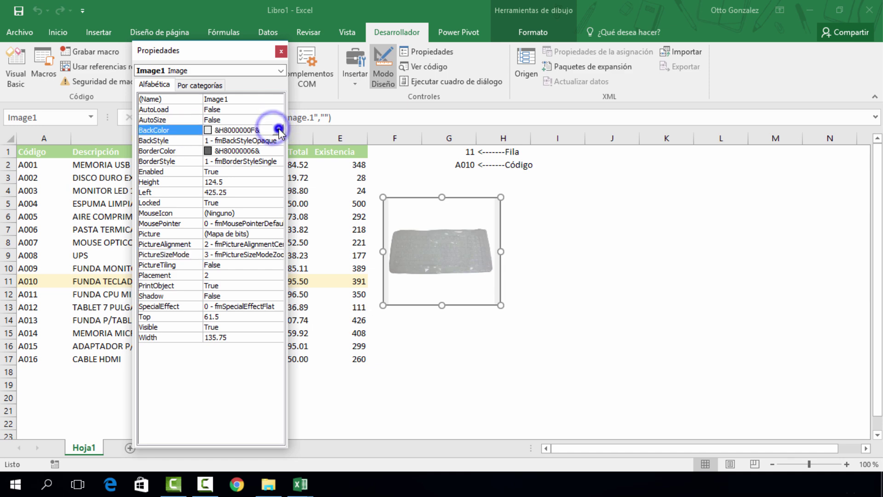
left_click(123, 143)
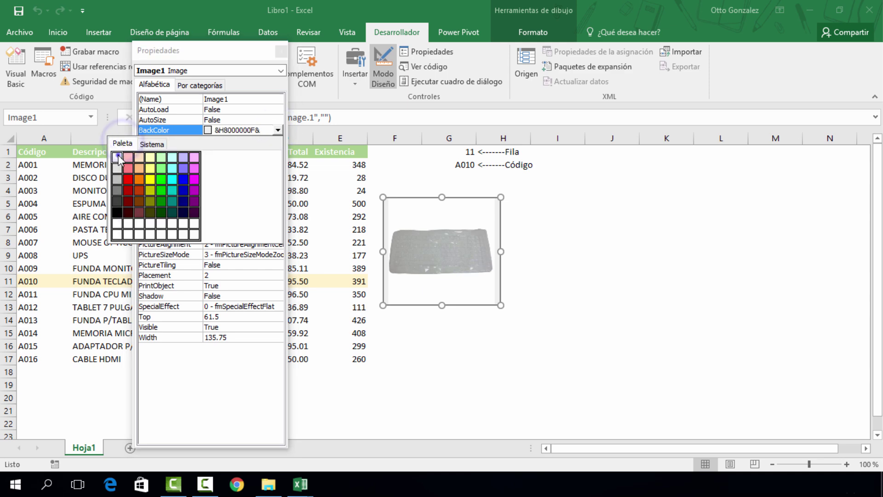
left_click(117, 223)
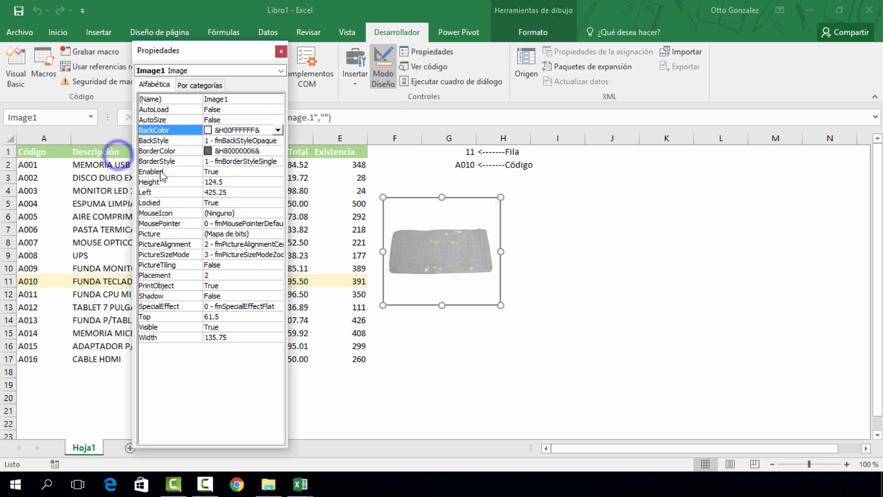
left_click(281, 51)
left_click(151, 195)
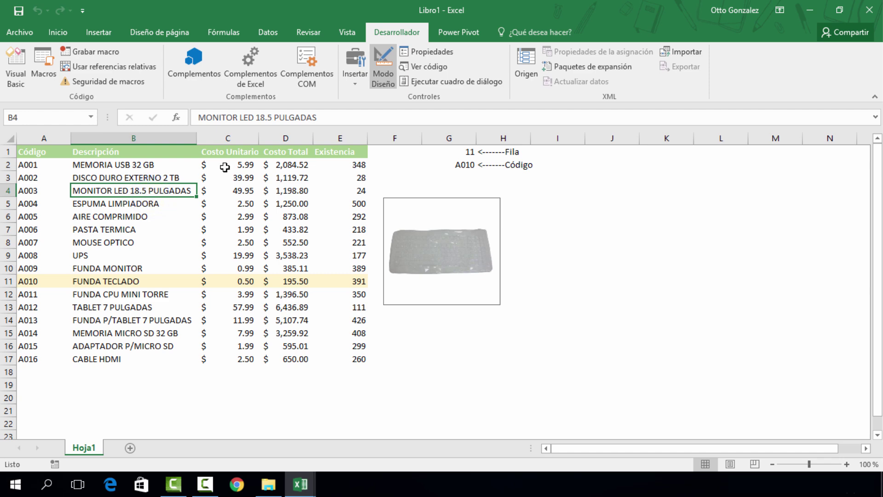
Leave Design Mode and step from PASTA TERMICA onto a row without a photo, triggering the error.
left_click(386, 70)
left_click(179, 226)
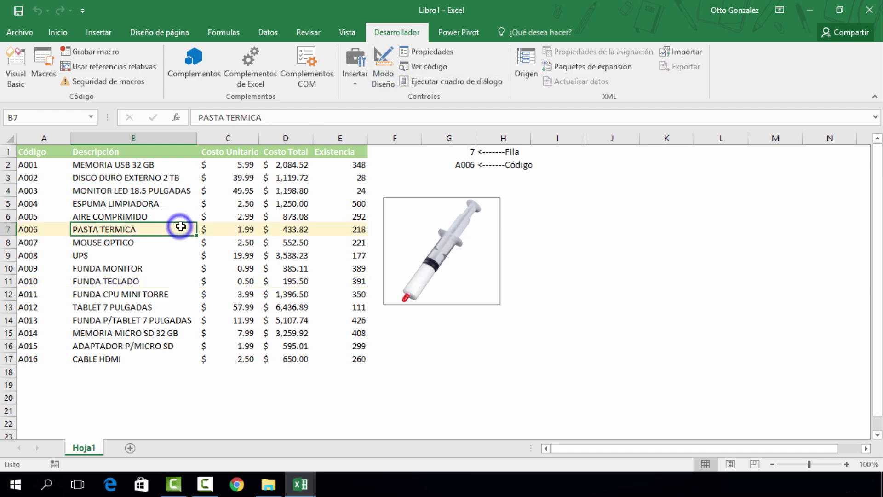
key("Down")
key("Down")
key("Down")
key("Down")
key("Down")
key("Down")
key("Left")
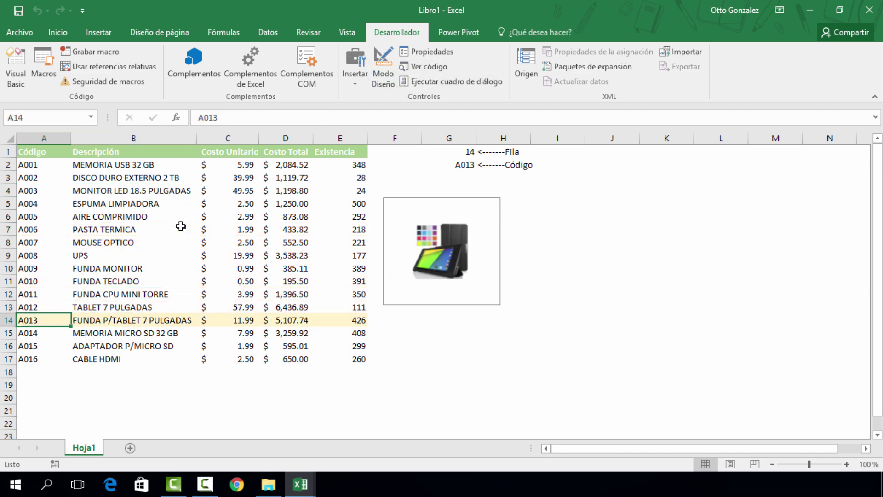
key("Down")
key("Down")
key("Down")
key("Down")
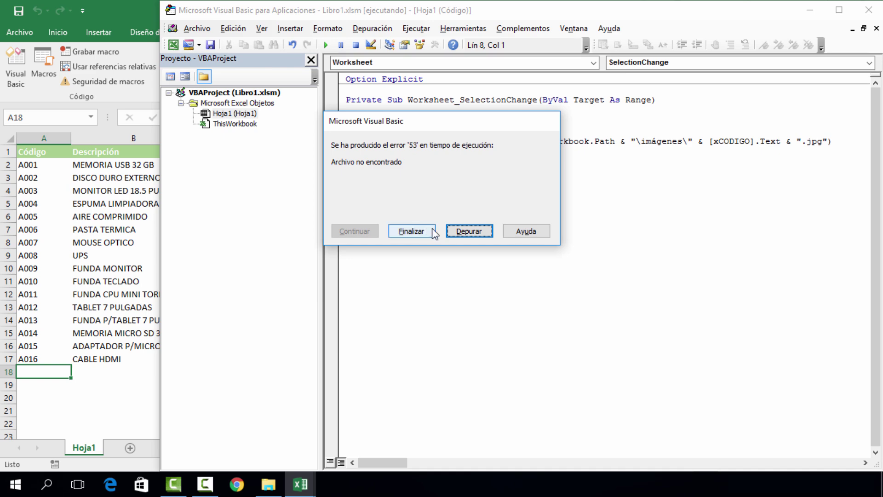
Reset the halted macro and add On Error Resume Next at the top of the handler.
left_click(463, 231)
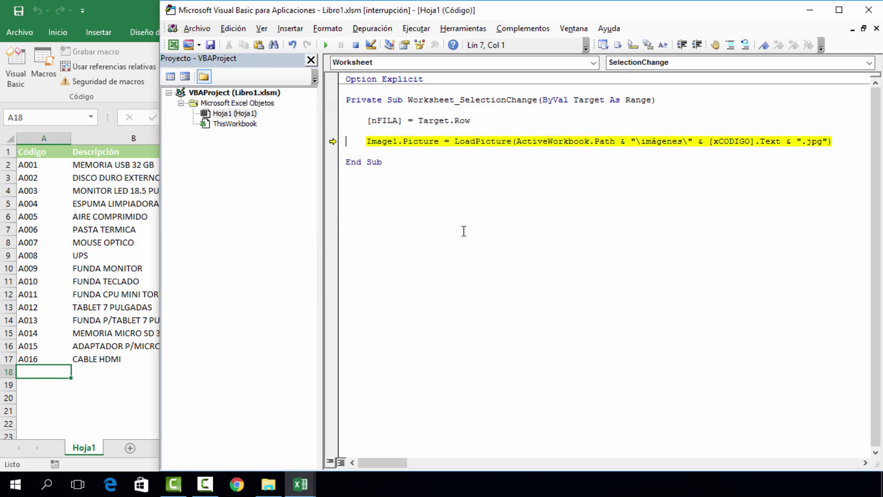
left_click(355, 45)
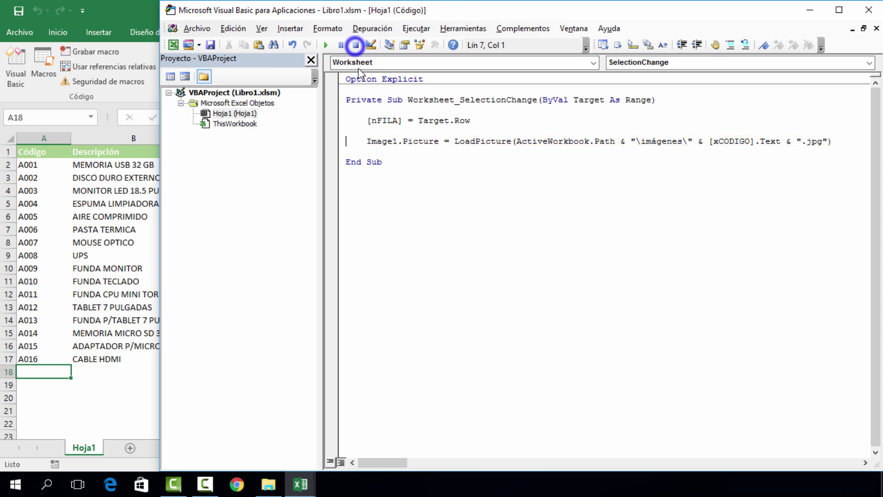
left_click(370, 109)
type("on error re")
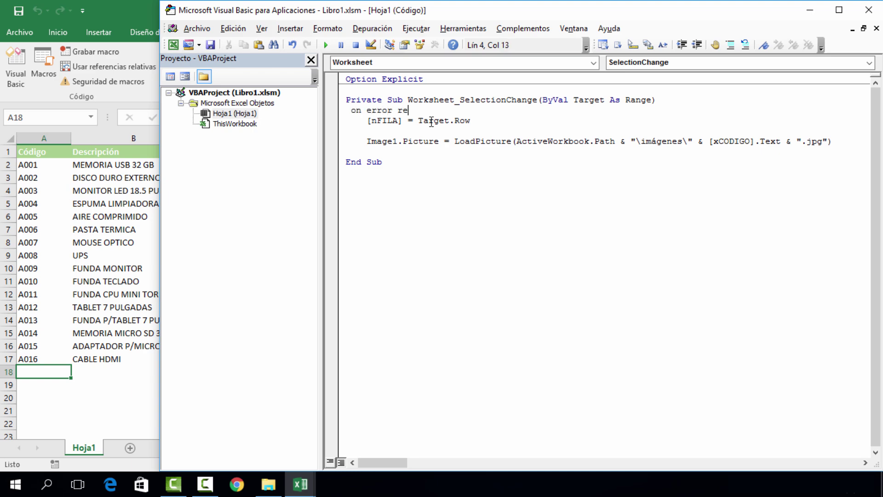
type("sume next")
key("Down")
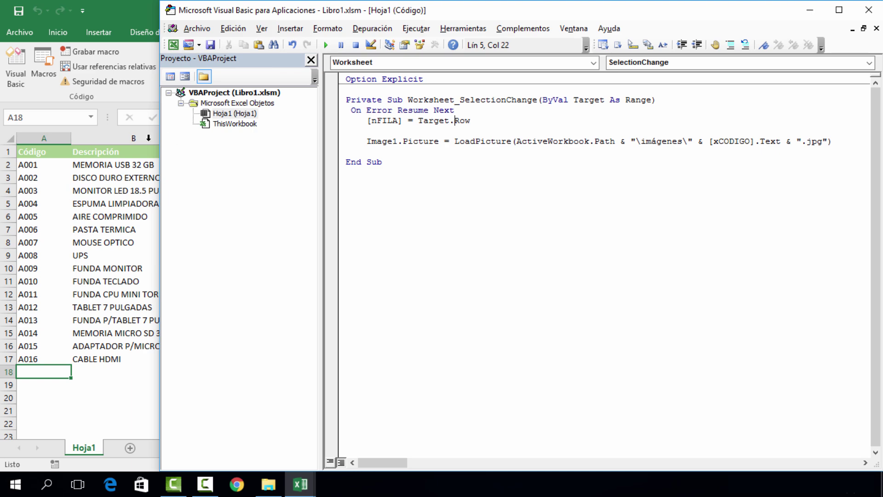
left_click(77, 197)
Step through rows from A002 to MOUSE OPTICO, confirming photos load without errors.
left_click(49, 178)
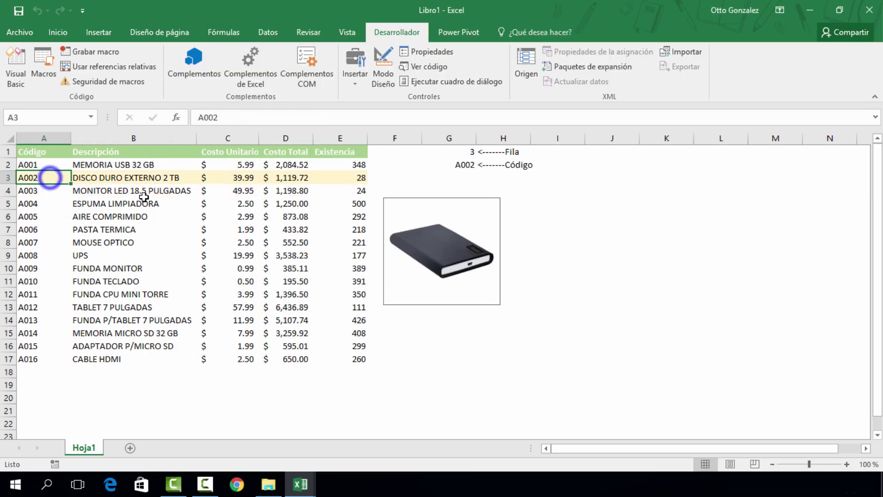
key("Down")
key("Down")
key("Down")
key("Down")
key("Down")
key("Down")
key("Down")
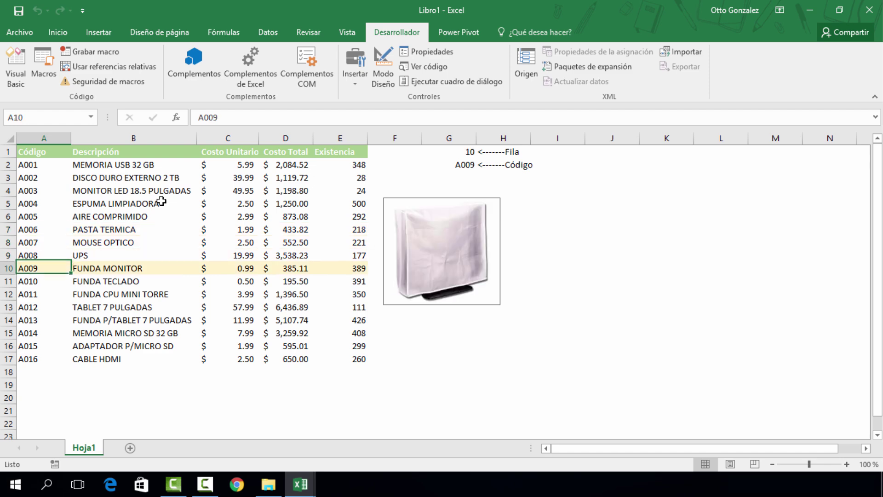
key("Down")
key("Down")
key("Down")
key("Down")
key("Down")
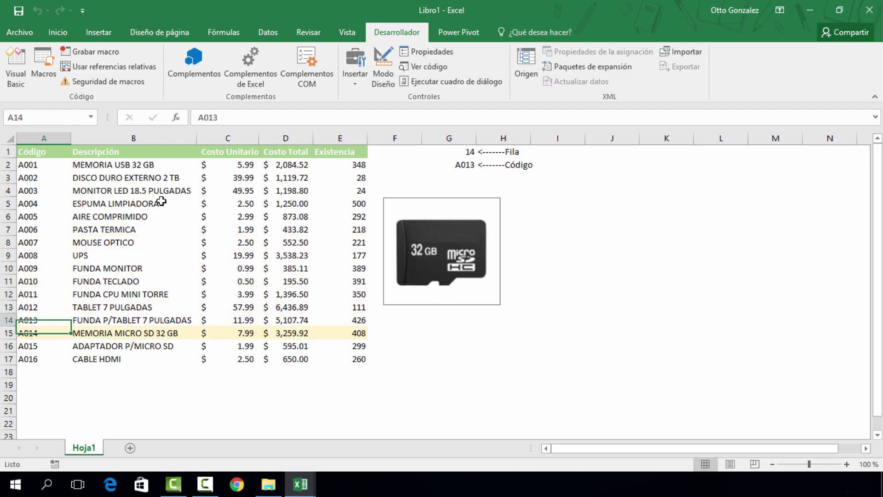
key("Up")
key("Up")
key("Up")
key("Up")
key("Up")
key("Up")
key("Up")
key("Right")
key("Right")
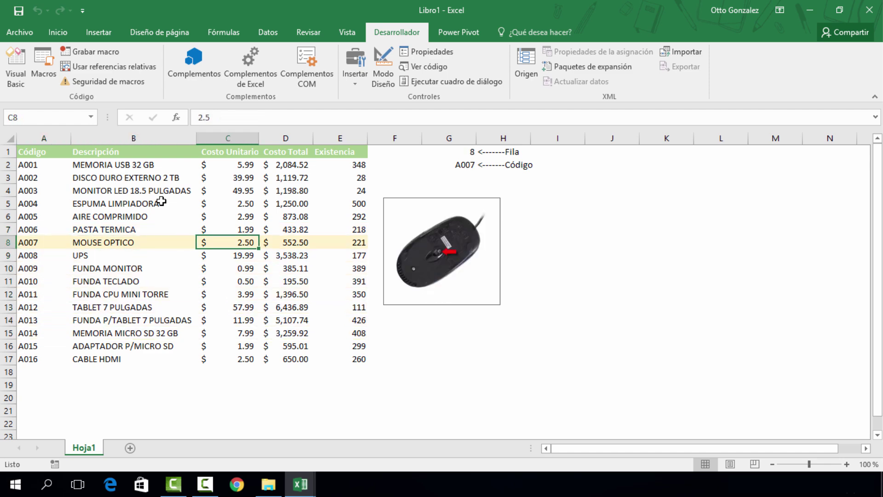
key("Right")
key("Right")
key("Down")
key("Down")
key("Down")
key("Down")
key("Down")
key("Down")
key("Down")
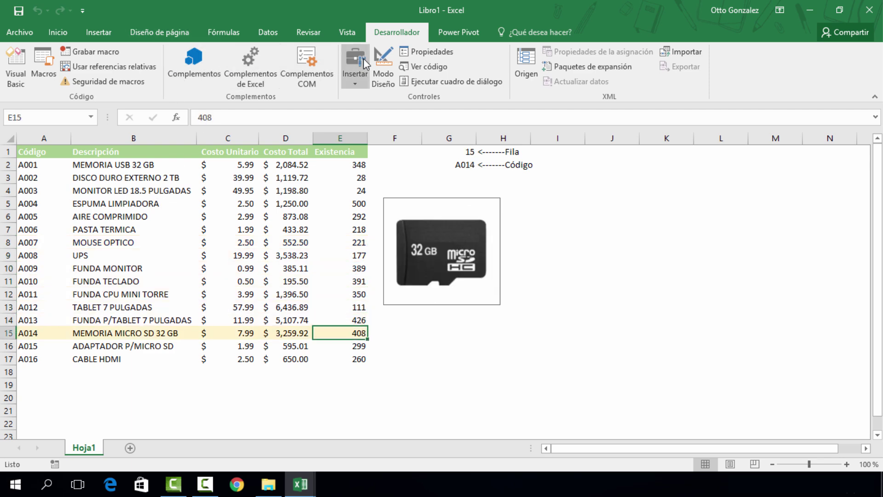
In Design Mode, move the photo frame up beside the table and enlarge it toward the lower left.
left_click(384, 68)
left_click_drag(435, 249, 469, 199)
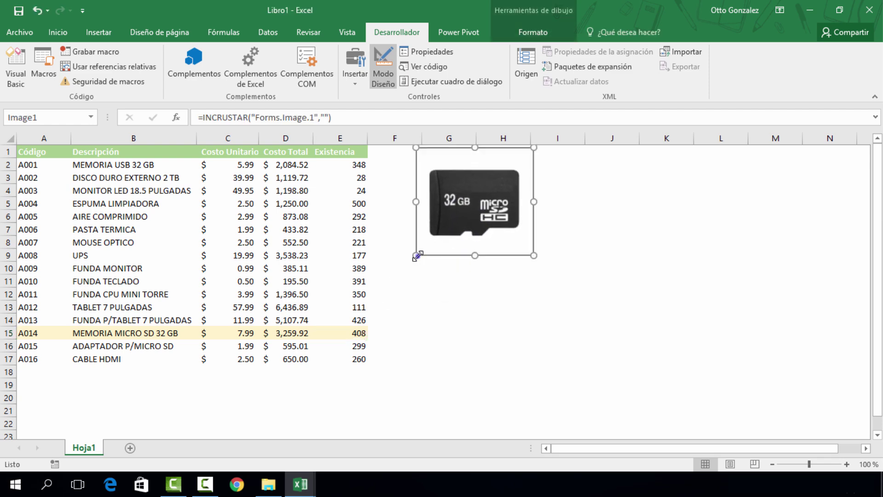
left_click_drag(417, 256, 381, 296)
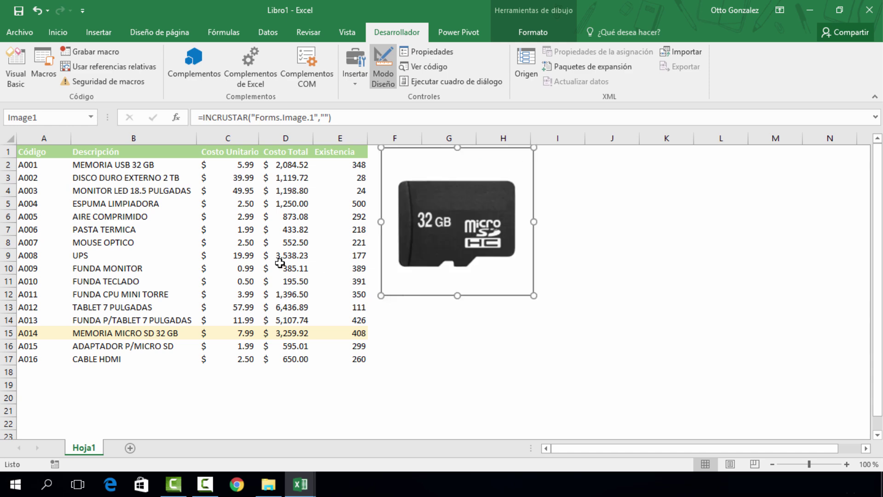
left_click(383, 69)
Arrow from MOUSE OPTICO through the product rows up to the header, checking each photo.
left_click(159, 243)
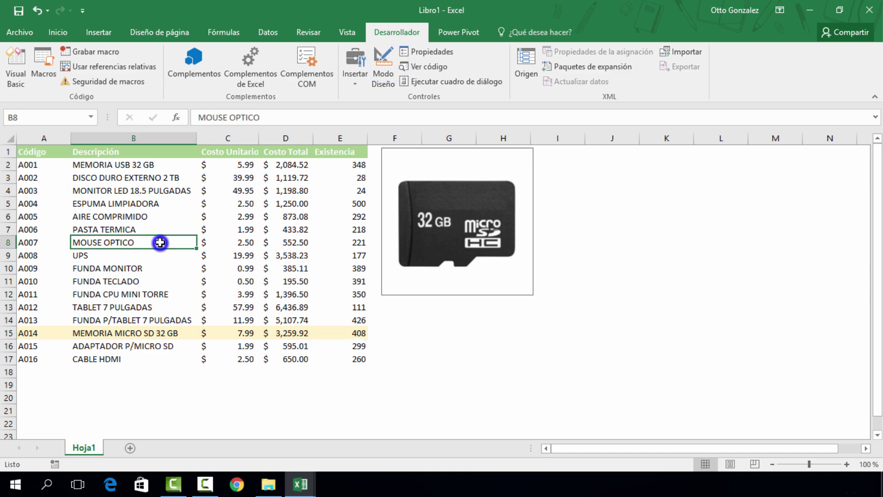
key("Down")
key("Down")
key("Down")
key("Down")
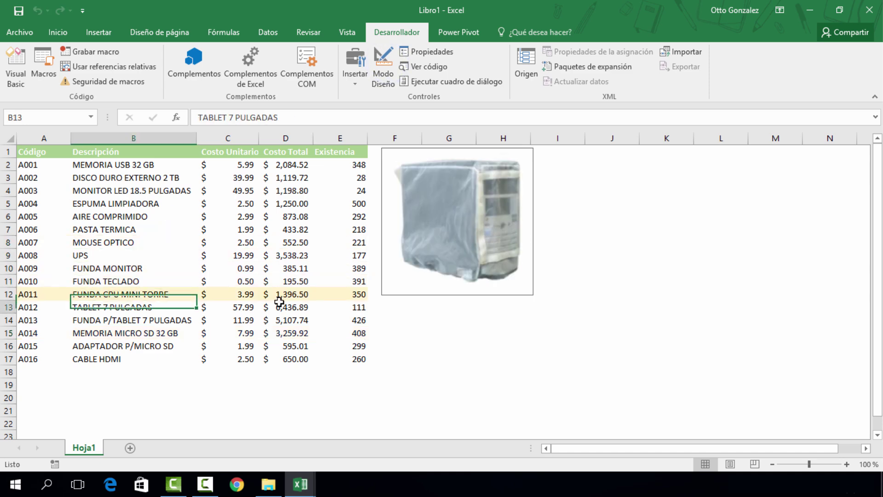
key("Down")
key("Down")
key("Down")
key("Down")
key("Down")
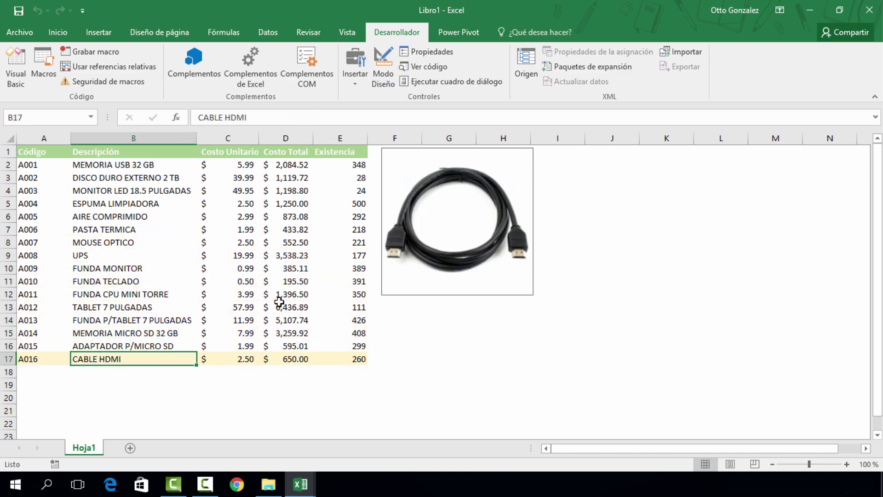
key("Down")
key("Left")
key("Up")
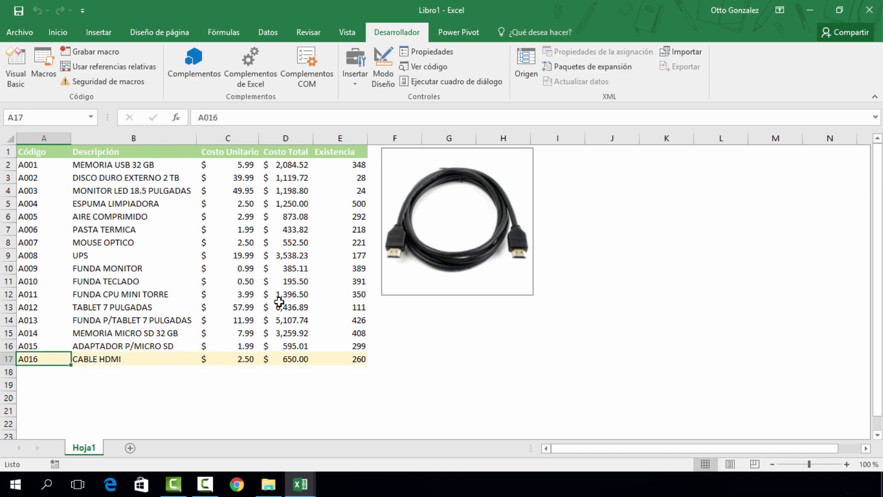
key("Up")
key("Up")
key("Up")
key("Up")
key("Up")
key("Up")
key("Up")
key("Up")
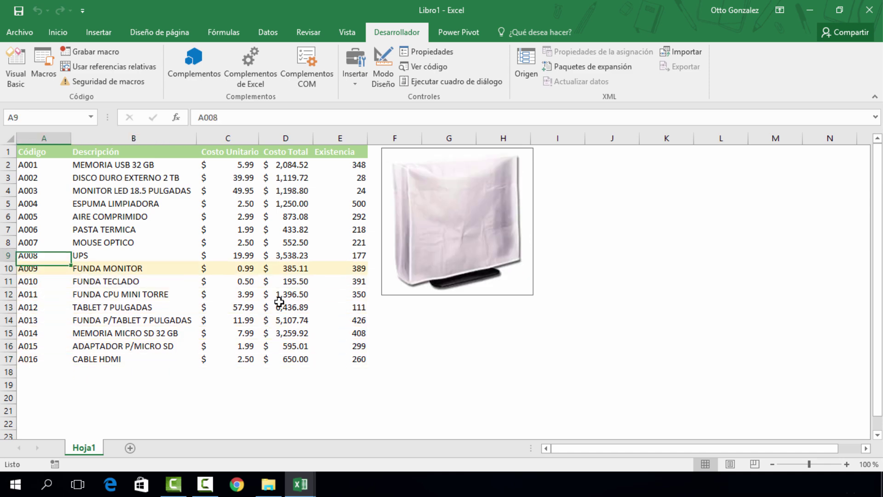
key("Up")
key("Right")
key("Up")
key("Up")
key("Up")
key("Up")
key("Right")
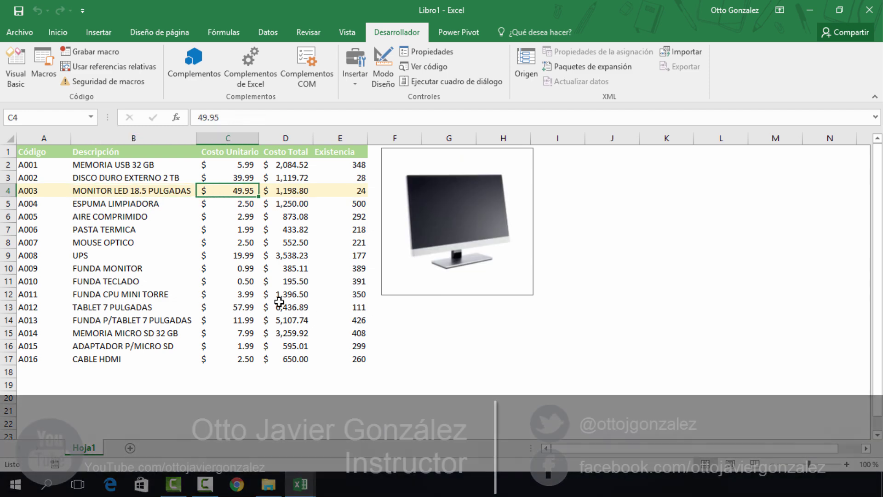
key("Up")
key("Up")
key("Right")
key("Up")
key("Right")
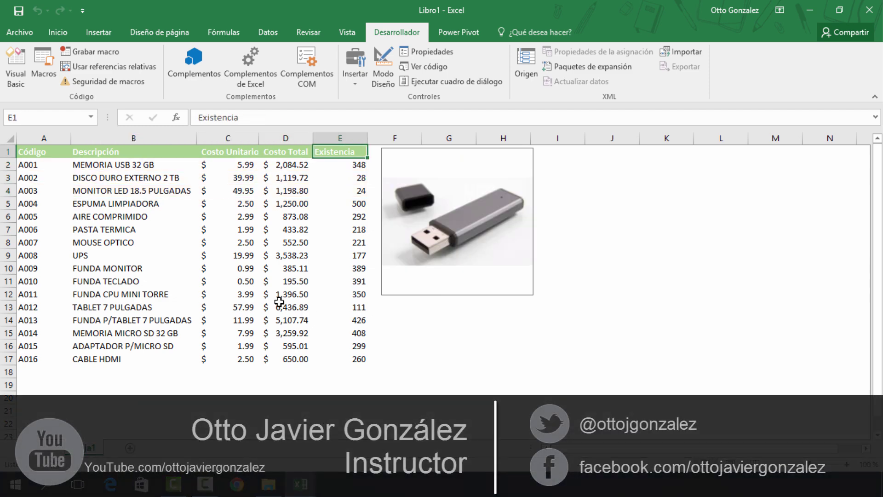
Arrow down the Existencia column and back up to the descriptions, ending on PASTA TERMICA with its photo.
key("Down")
key("Down")
key("Down")
key("Down")
key("Down")
key("Down")
key("Down")
key("Down")
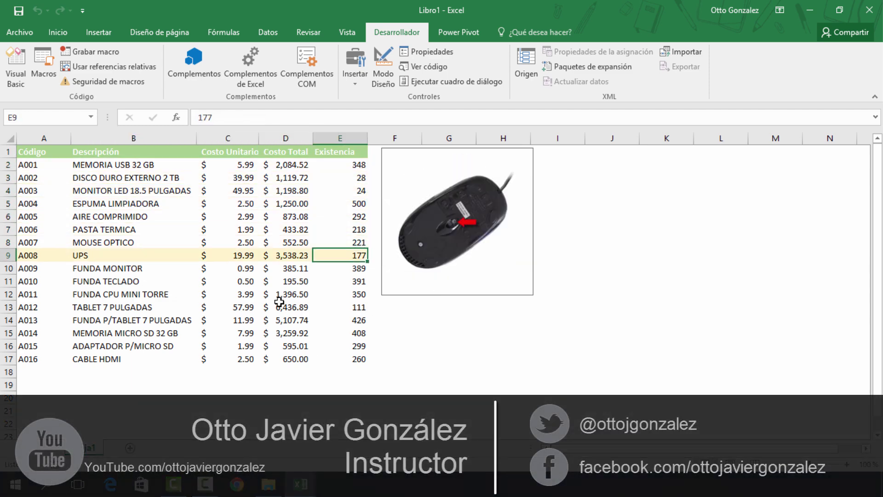
key("Down")
key("Down")
key("Down")
key("Down")
key("Down")
key("Down")
key("Down")
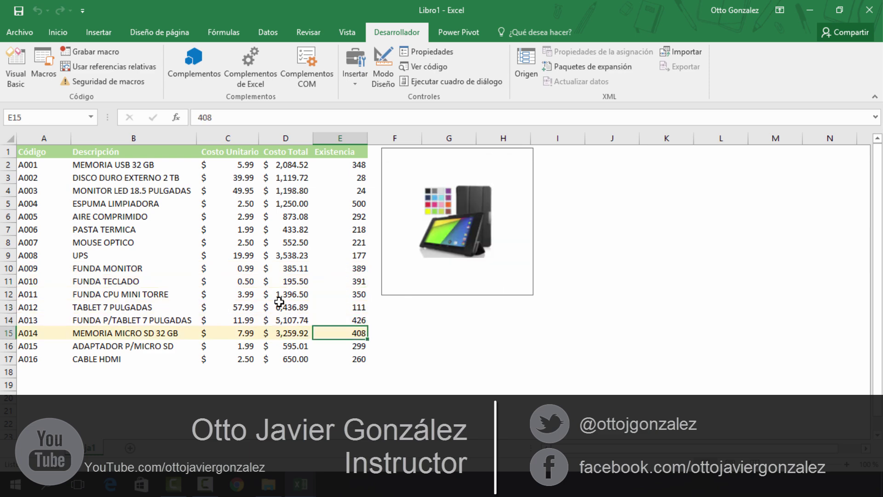
key("Down")
key("Up")
key("Up")
key("Up")
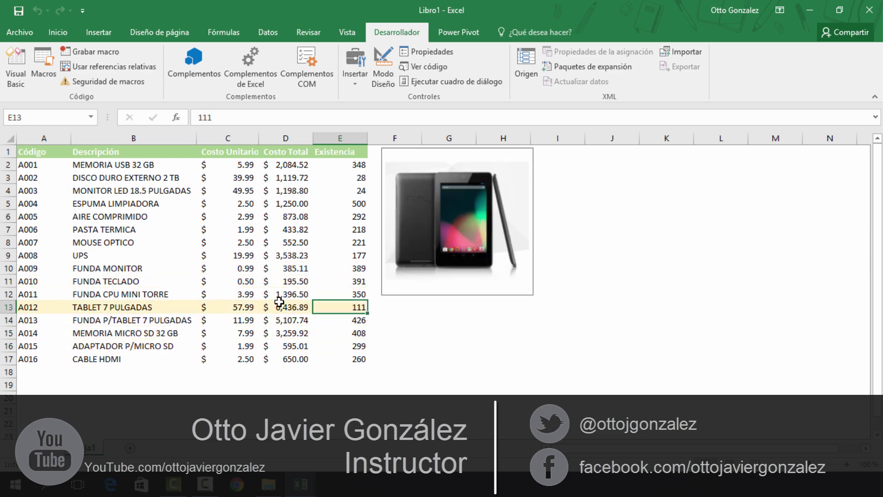
key("Left")
key("Up")
key("Up")
key("Up")
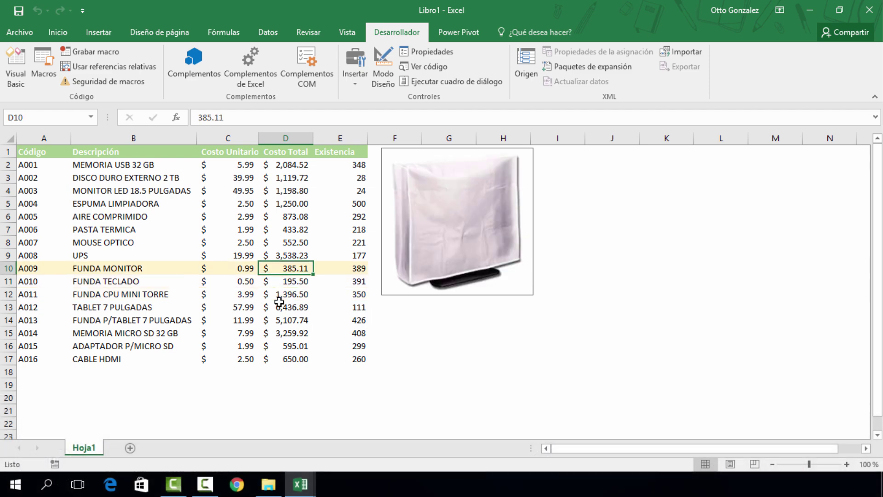
key("Up")
key("Up")
key("Left")
key("Left")
key("Up")
key("Up")
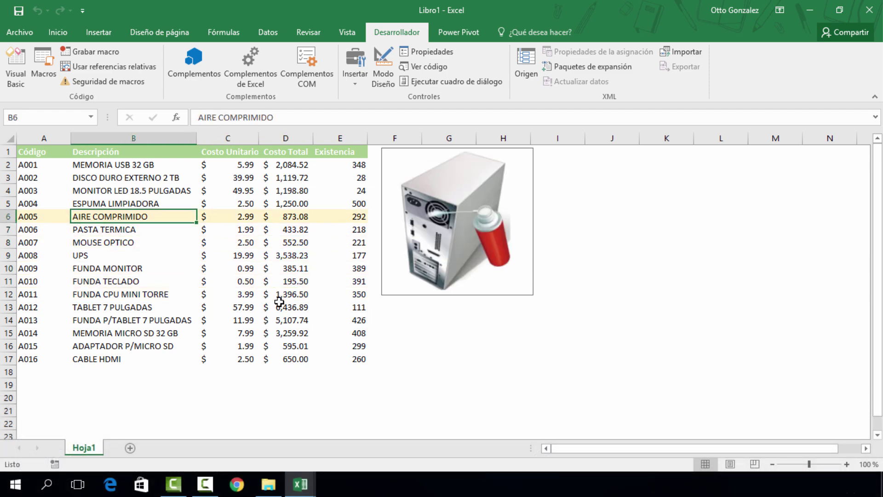
key("Up")
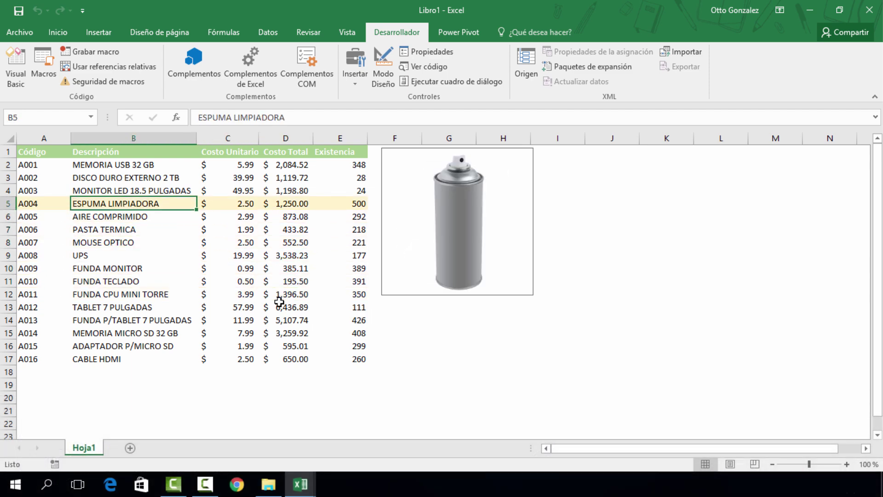
key("Down")
key("Down")
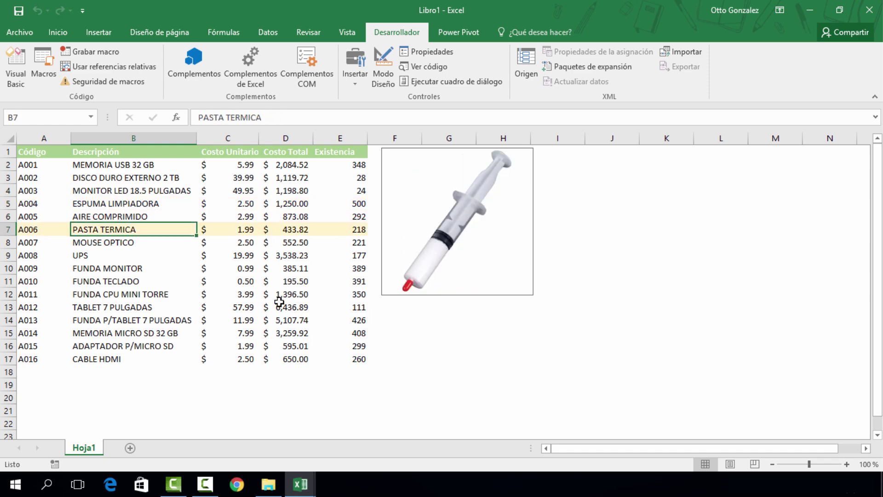
key("Down")
key("Down")
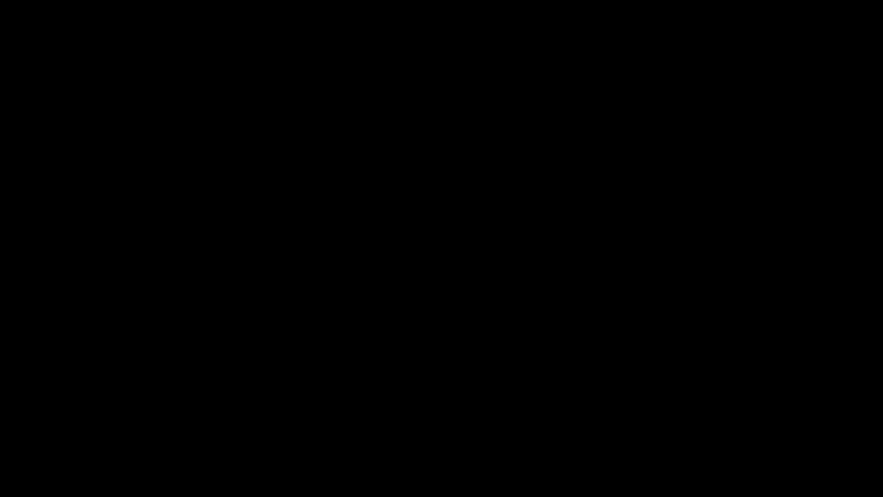